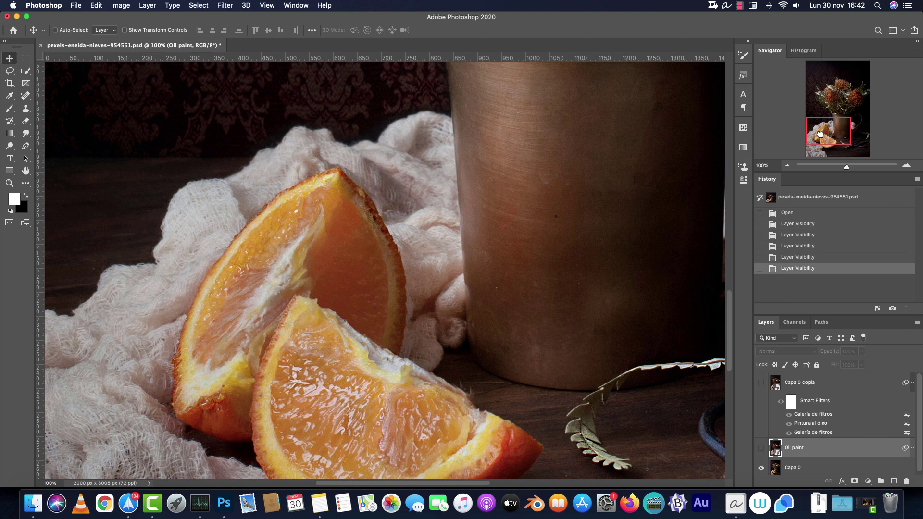
{"action": "left_click_drag", "start_coordinate": [818, 135], "coordinate": [820, 139]}
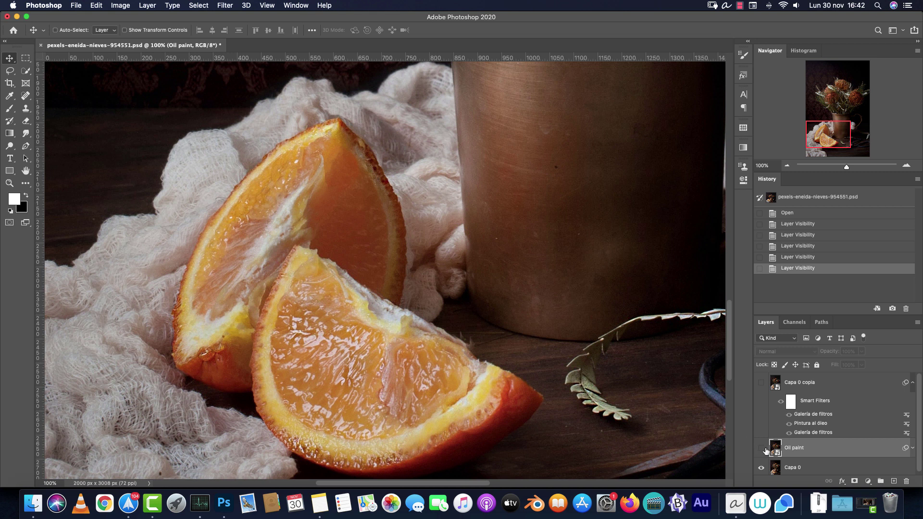
{"action": "left_click", "coordinate": [762, 449]}
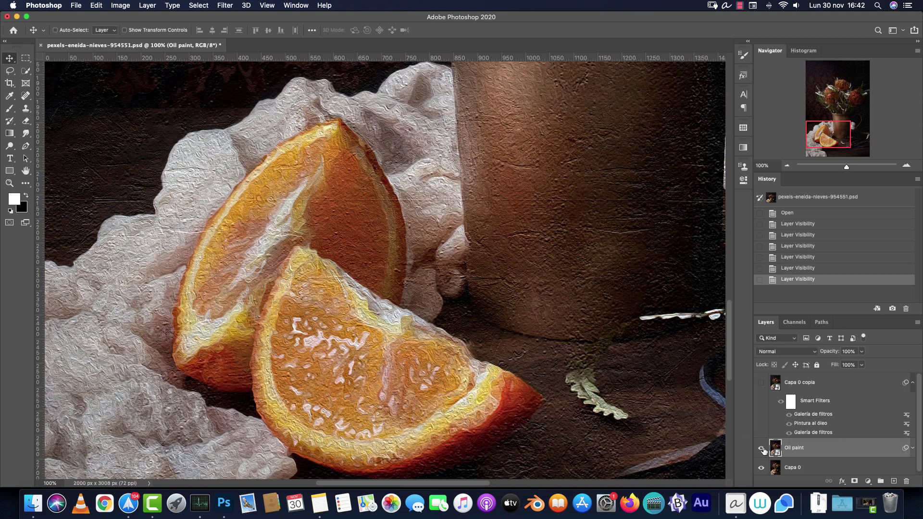
{"action": "left_click", "coordinate": [762, 449]}
{"action": "left_click", "coordinate": [762, 449]}
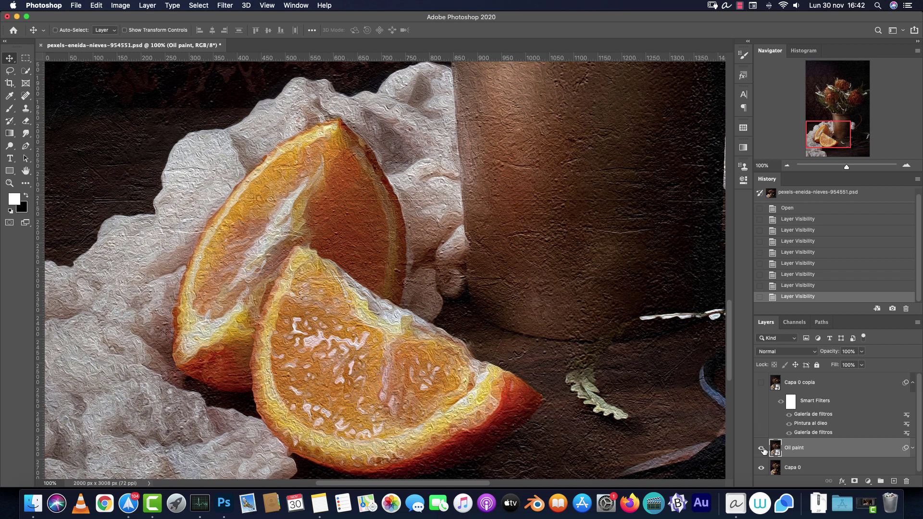
{"action": "left_click", "coordinate": [761, 448]}
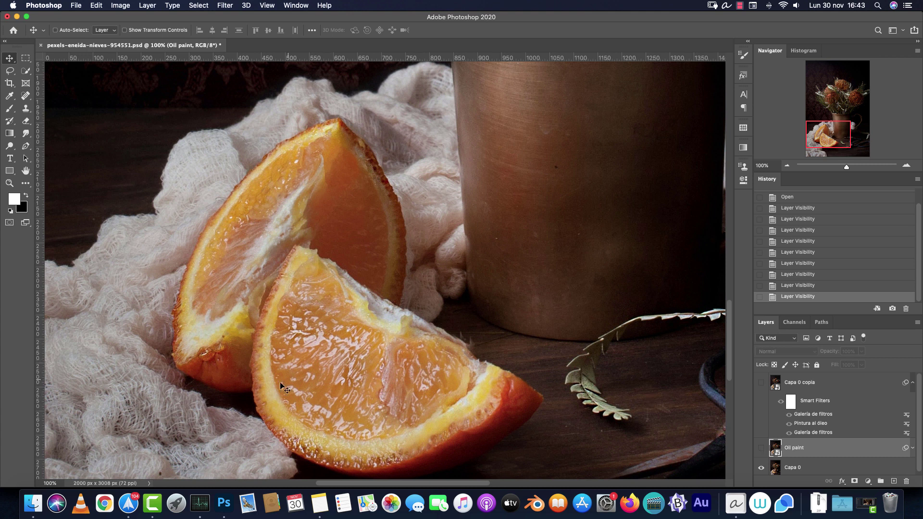
Quick Look through the Oil paint folder's texture images, ending on pexels-eneida-nieves-954551.jpg, then close the preview
{"action": "left_click", "coordinate": [35, 502]}
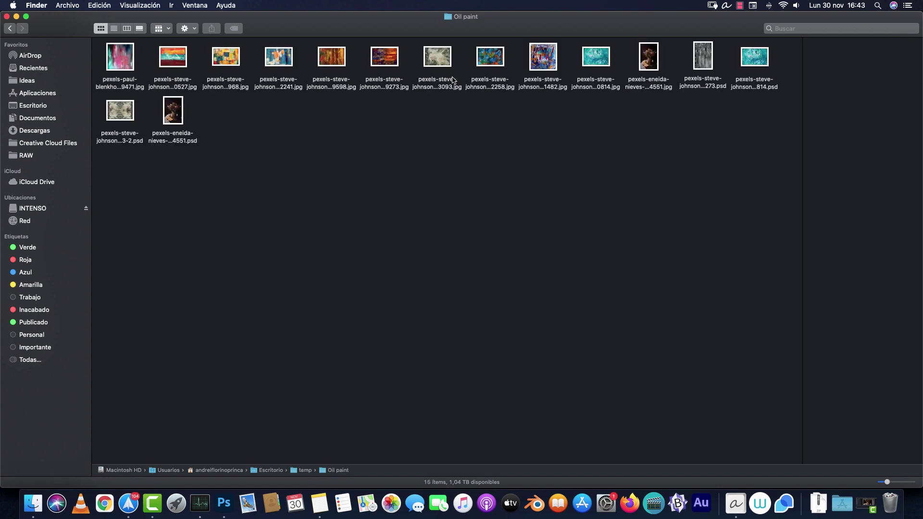
{"action": "left_click", "coordinate": [121, 61]}
{"action": "key", "text": "space"}
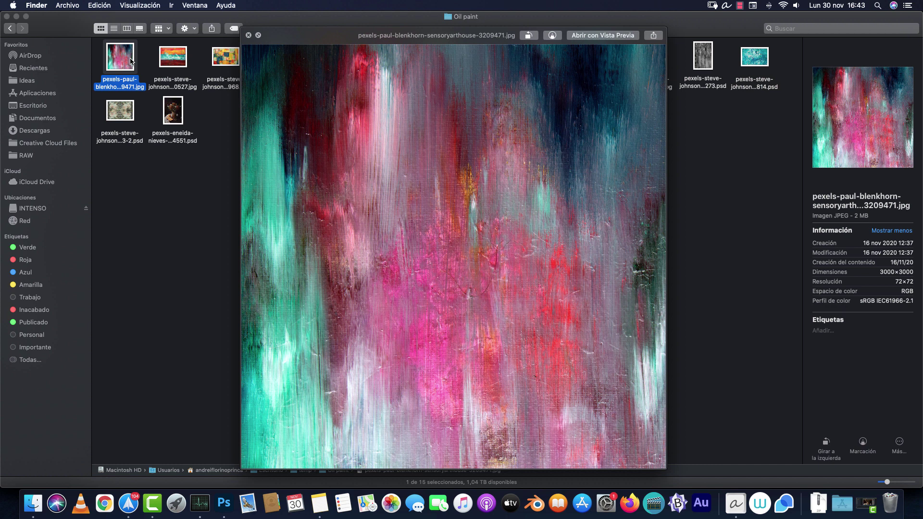
{"action": "key", "text": "Right"}
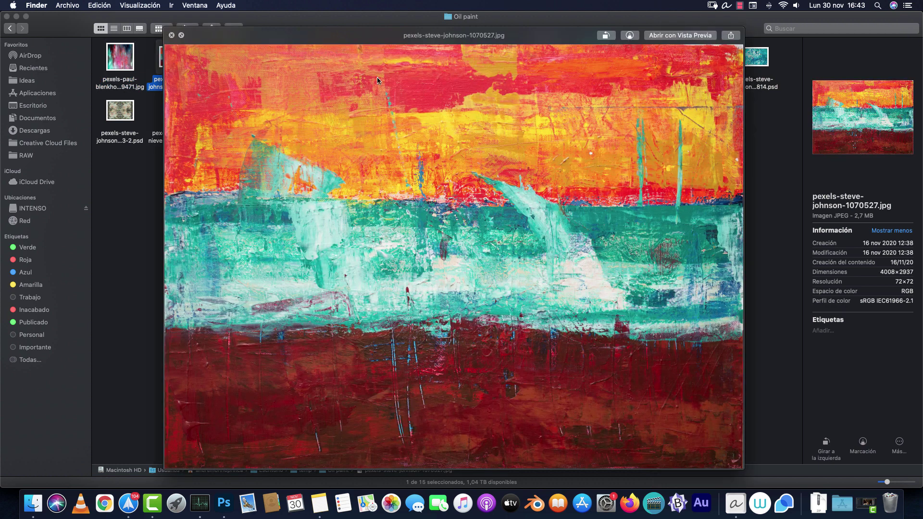
{"action": "key", "text": "Right"}
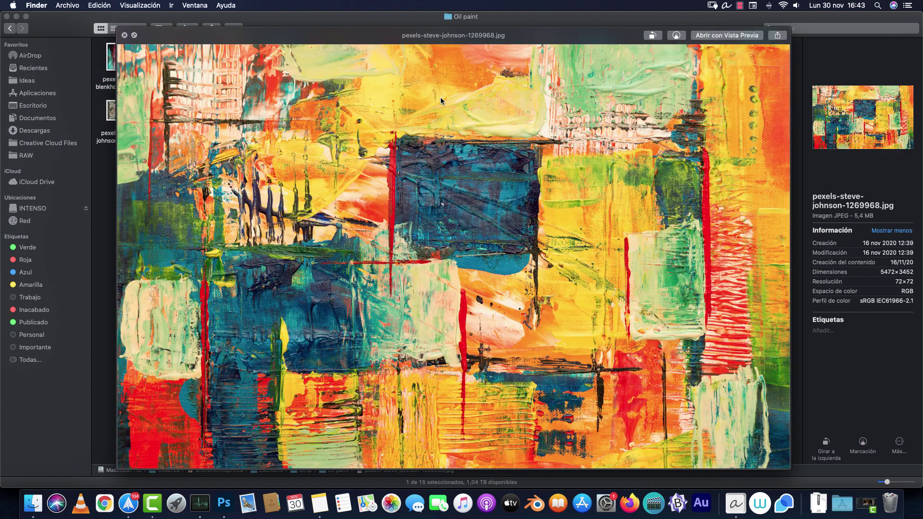
{"action": "key", "text": "Right"}
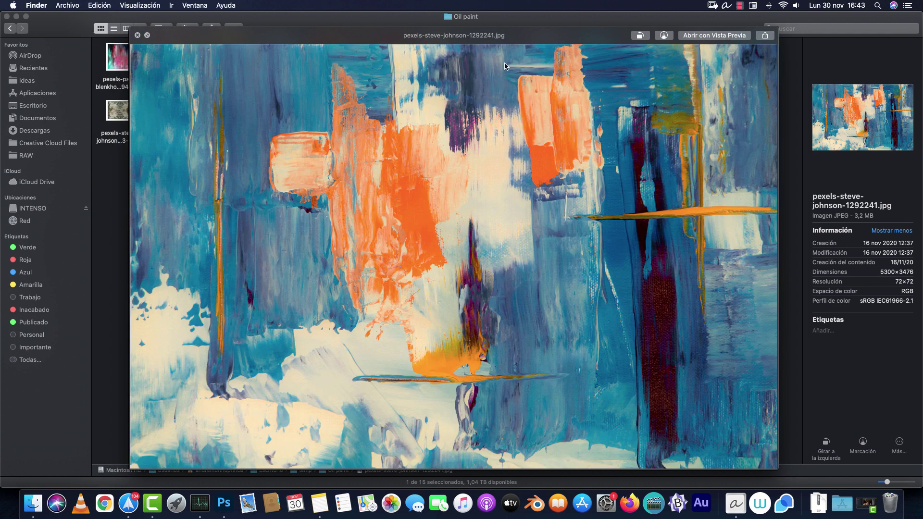
{"action": "key", "text": "Right"}
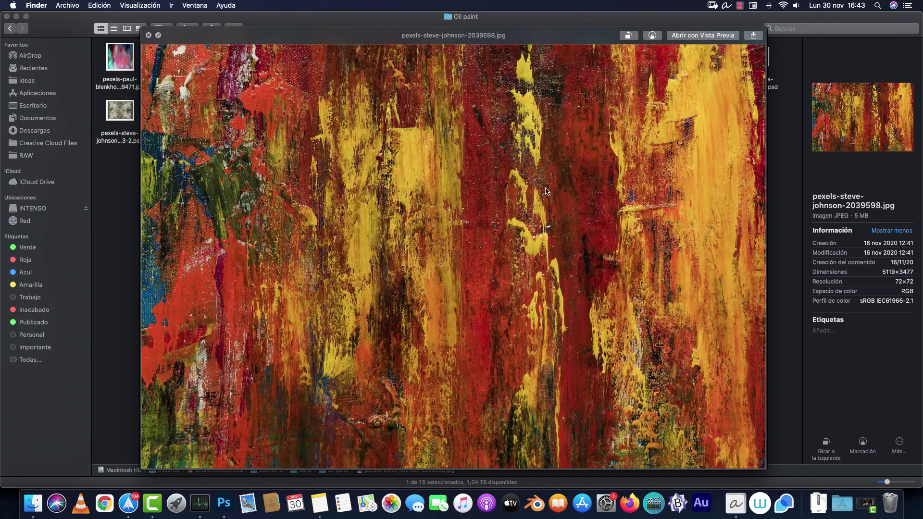
{"action": "key", "text": "Right"}
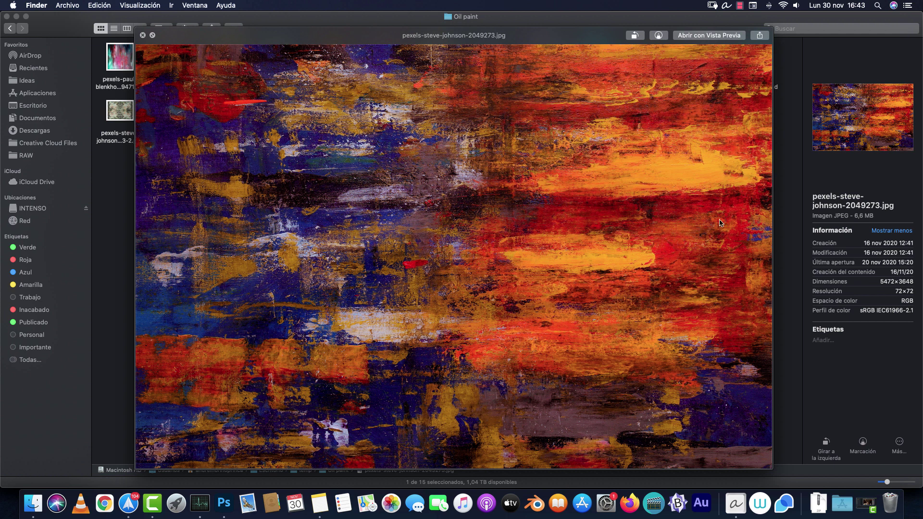
{"action": "key", "text": "Right"}
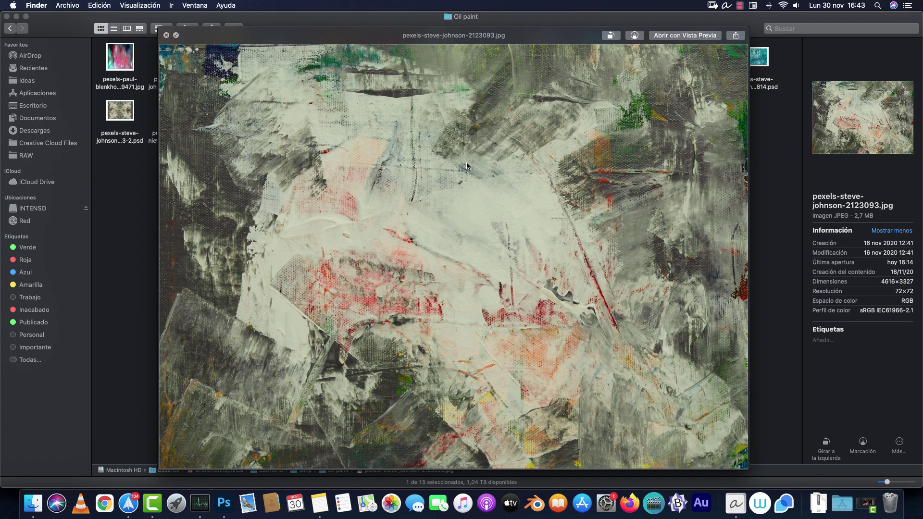
{"action": "key", "text": "space"}
{"action": "left_click", "coordinate": [582, 68]}
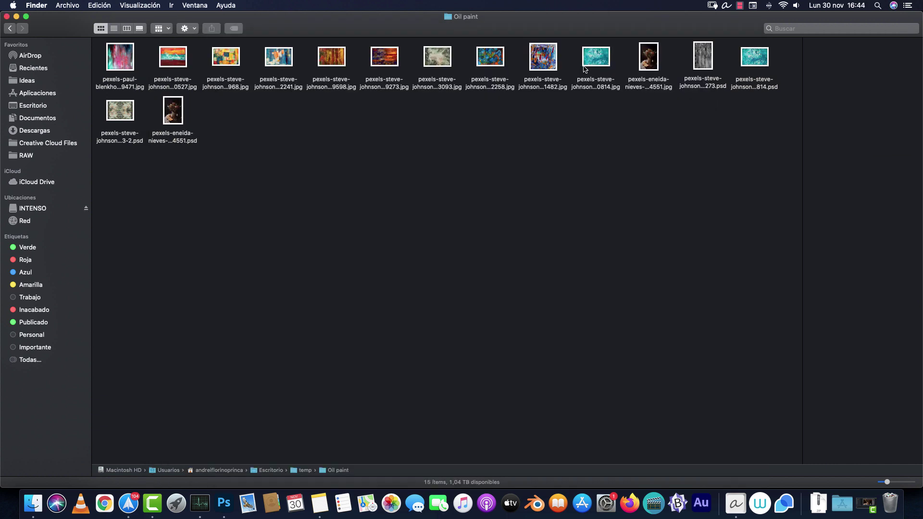
{"action": "left_click", "coordinate": [644, 65]}
{"action": "key", "text": "space"}
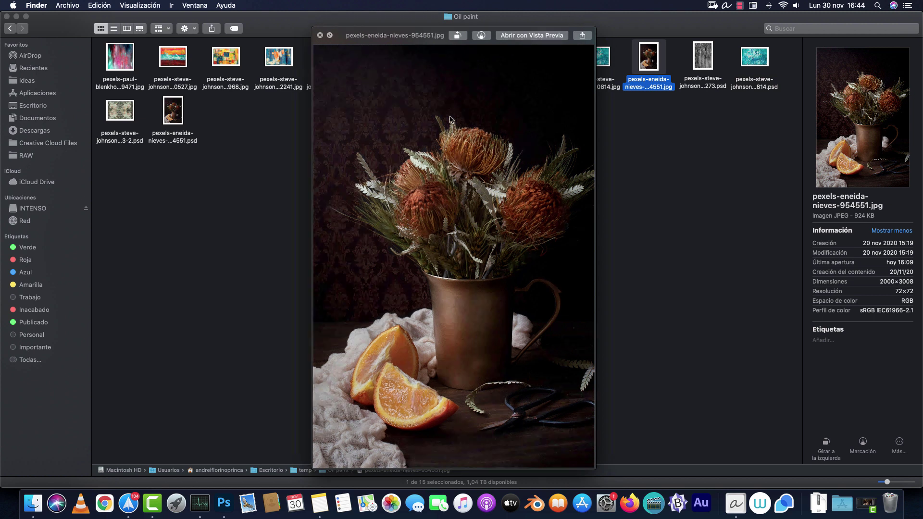
{"action": "key", "text": "space"}
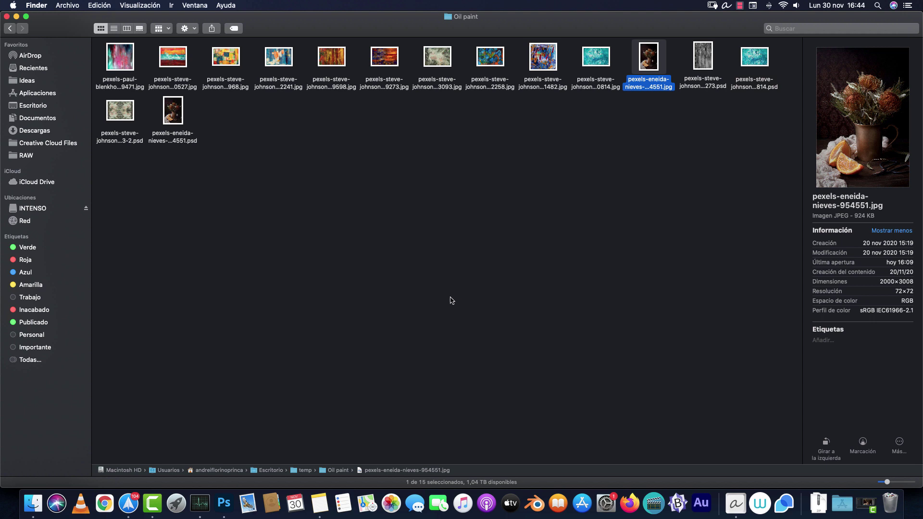
{"action": "key", "text": "space"}
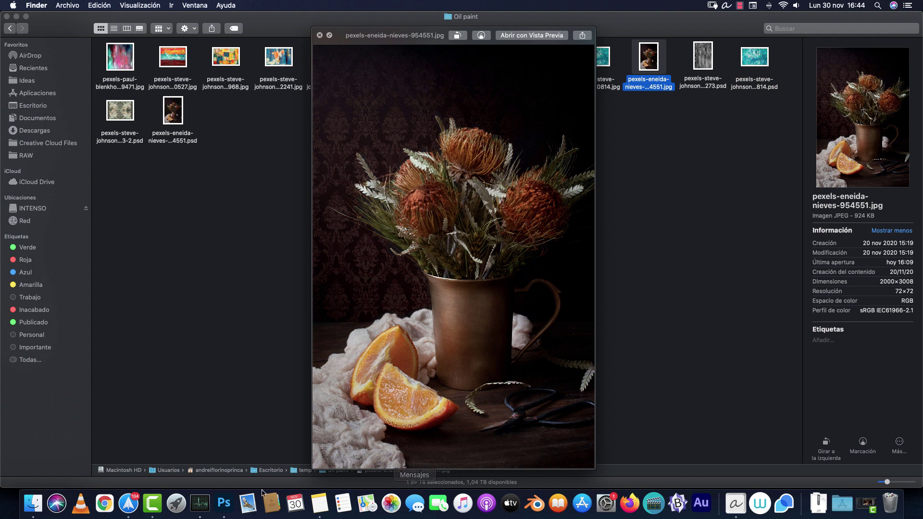
{"action": "key", "text": "space"}
Delete the filtered Capa 0 copia layer and duplicate the original Capa 0
{"action": "left_click", "coordinate": [224, 503]}
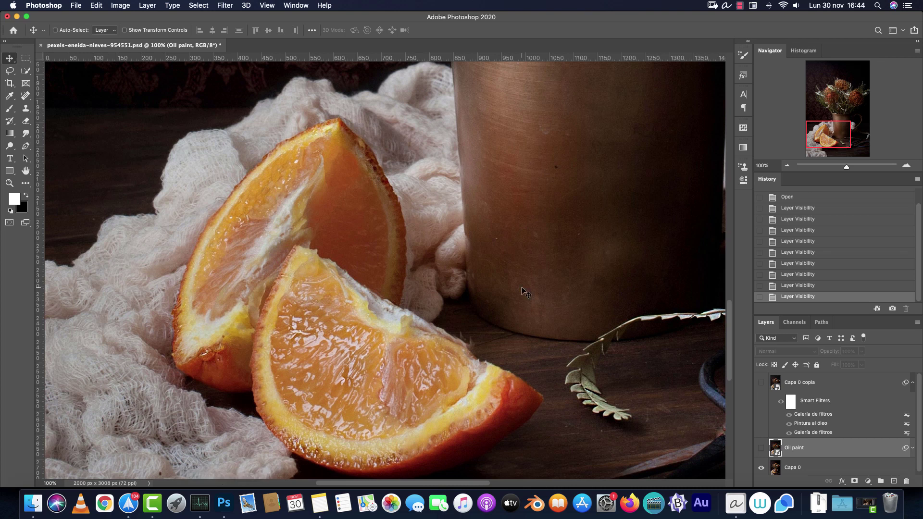
{"action": "left_click_drag", "start_coordinate": [887, 382], "coordinate": [905, 481]}
{"action": "left_click", "coordinate": [835, 407]}
{"action": "key", "text": "super+j"}
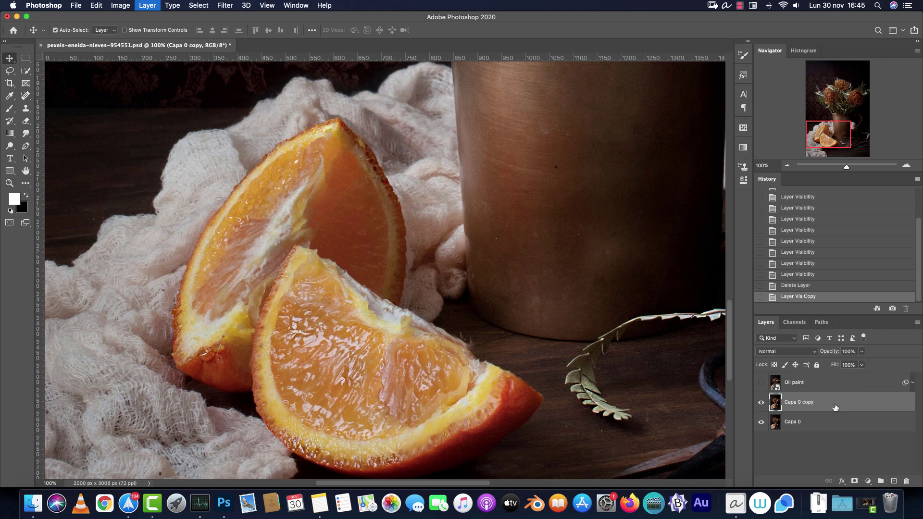
Move Capa 0 copy above Oil paint and convert it to a smart object
{"action": "left_click_drag", "start_coordinate": [813, 405], "coordinate": [804, 379]}
{"action": "right_click", "coordinate": [805, 382]}
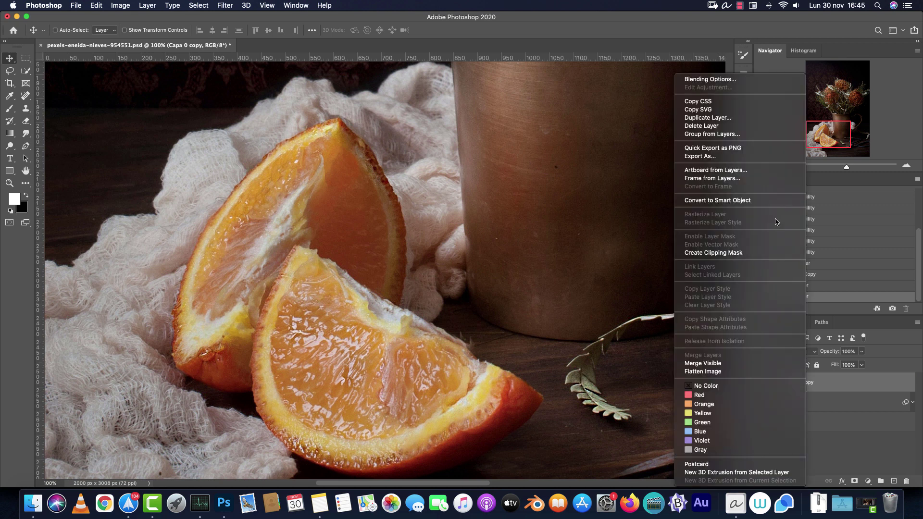
{"action": "left_click", "coordinate": [725, 201]}
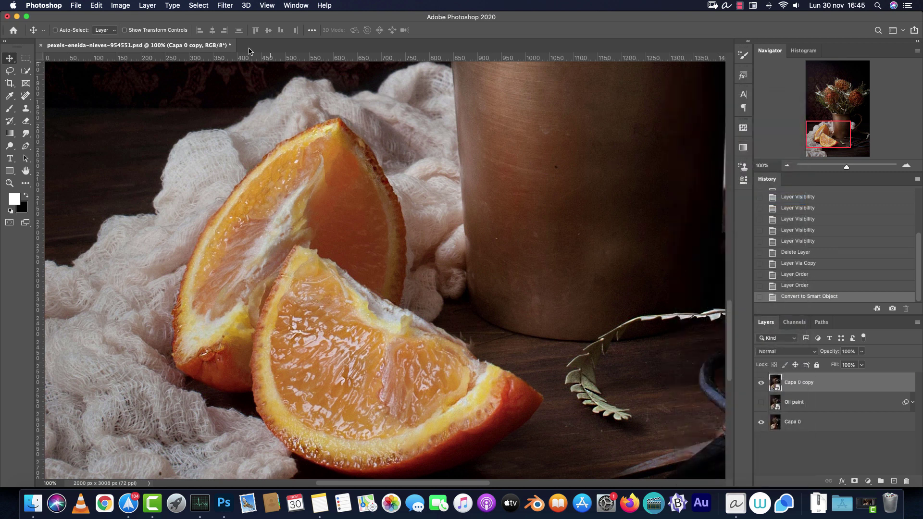
{"action": "left_click", "coordinate": [218, 6]}
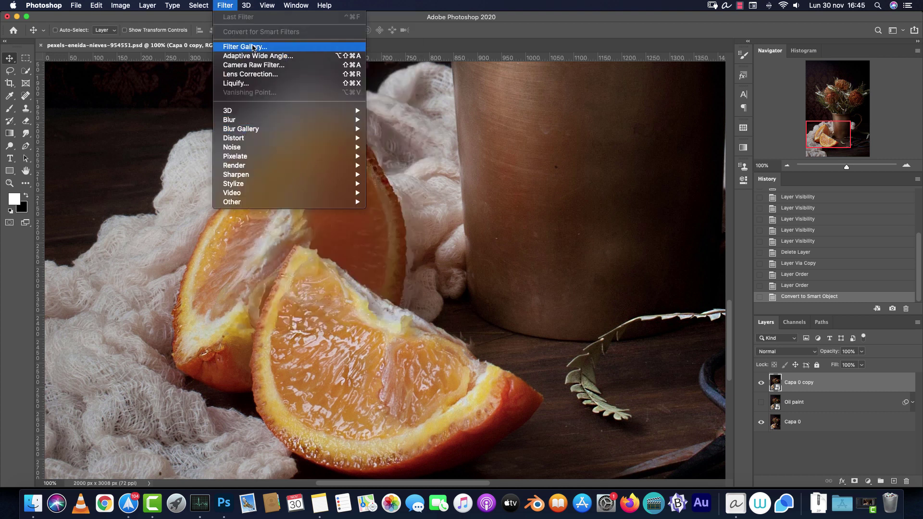
Open the Filter Gallery with the preview zoomed out to 66.7% on the vase
{"action": "left_click", "coordinate": [253, 48]}
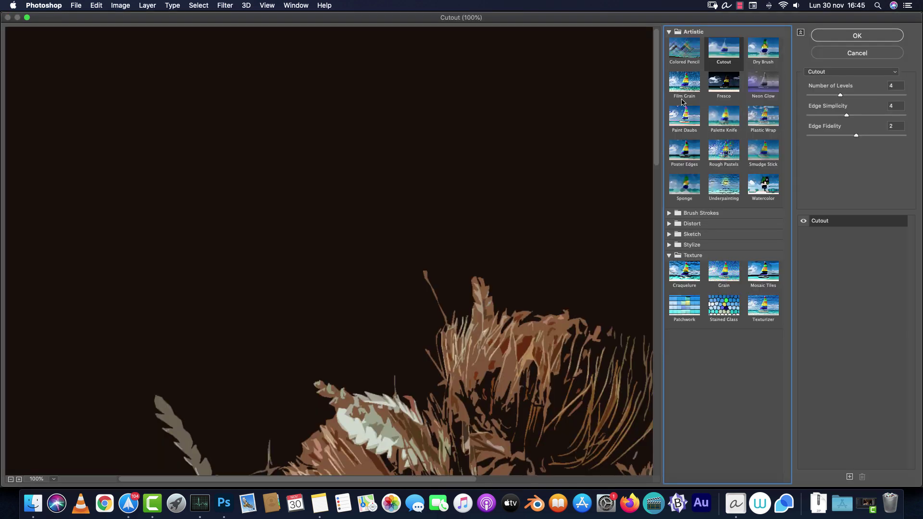
{"action": "scroll", "coordinate": [511, 289], "scroll_direction": "down", "scroll_amount": 10}
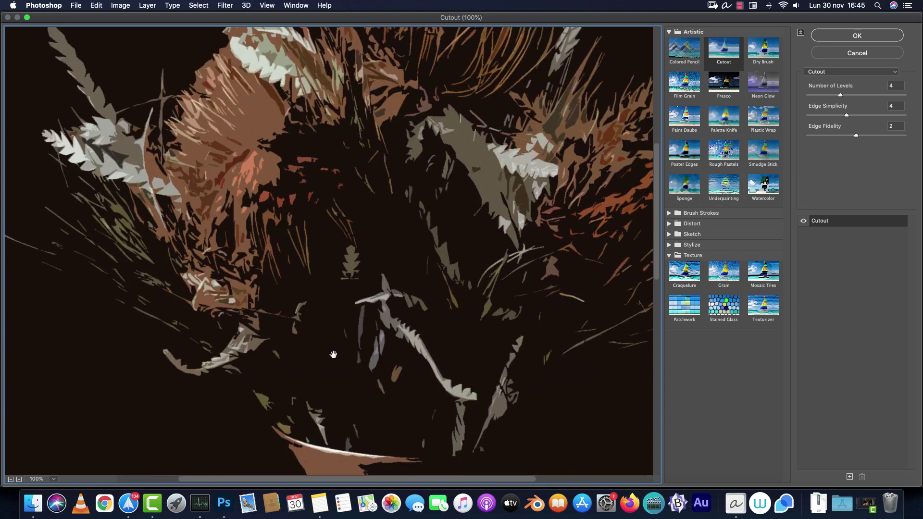
{"action": "left_click", "coordinate": [10, 479]}
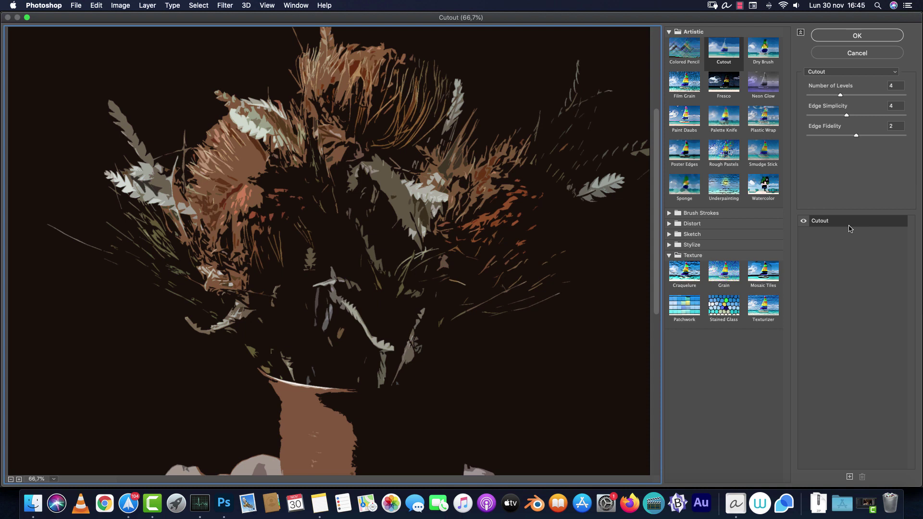
{"action": "left_click_drag", "start_coordinate": [468, 340], "coordinate": [543, 117]}
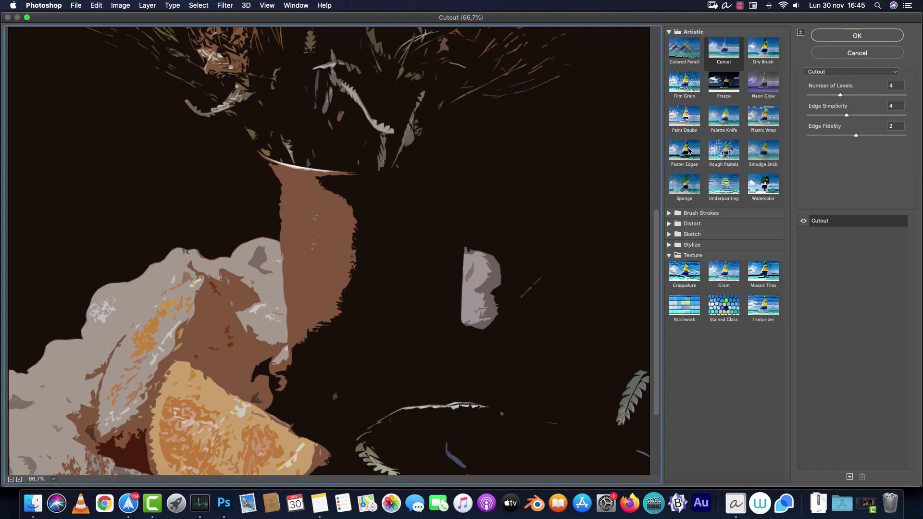
Stack two Dry Brush effects at brush size 2, detail 8, texture 1, checking flowers and jug
{"action": "left_click", "coordinate": [769, 52]}
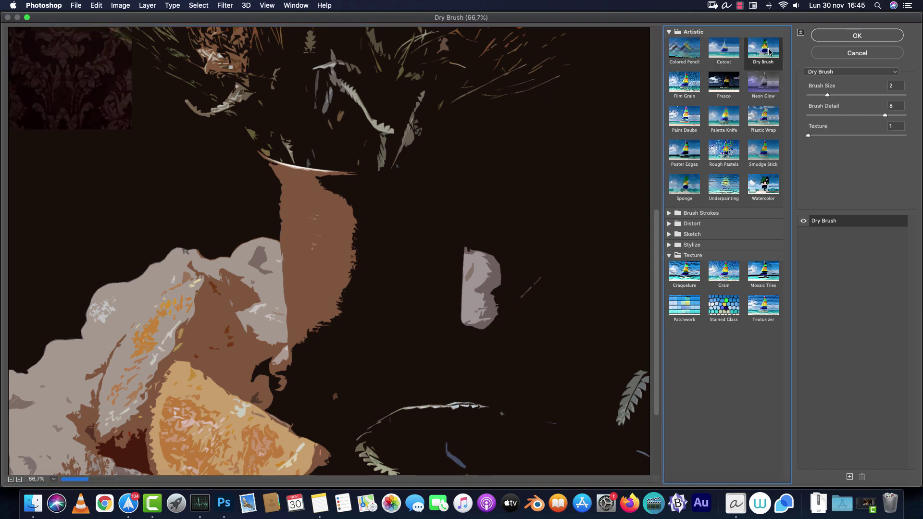
{"action": "left_click_drag", "start_coordinate": [429, 302], "coordinate": [460, 418]}
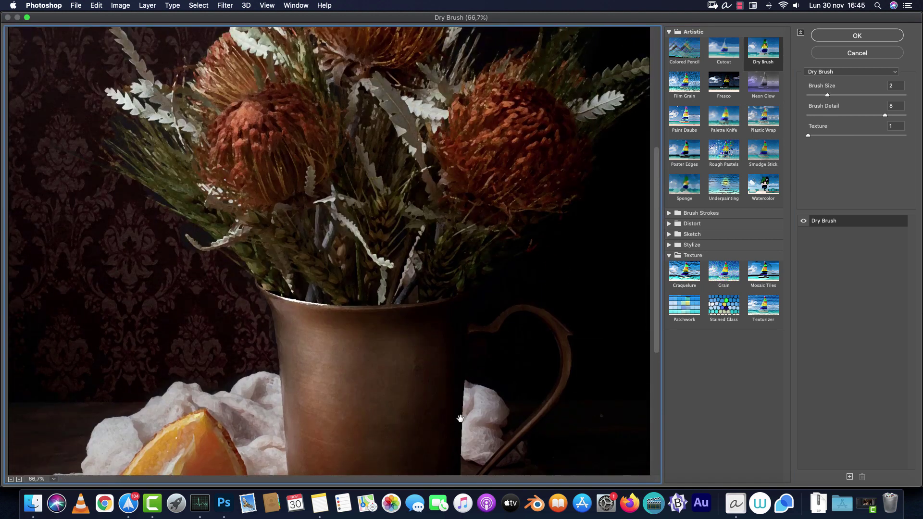
{"action": "left_click_drag", "start_coordinate": [399, 128], "coordinate": [429, 283]}
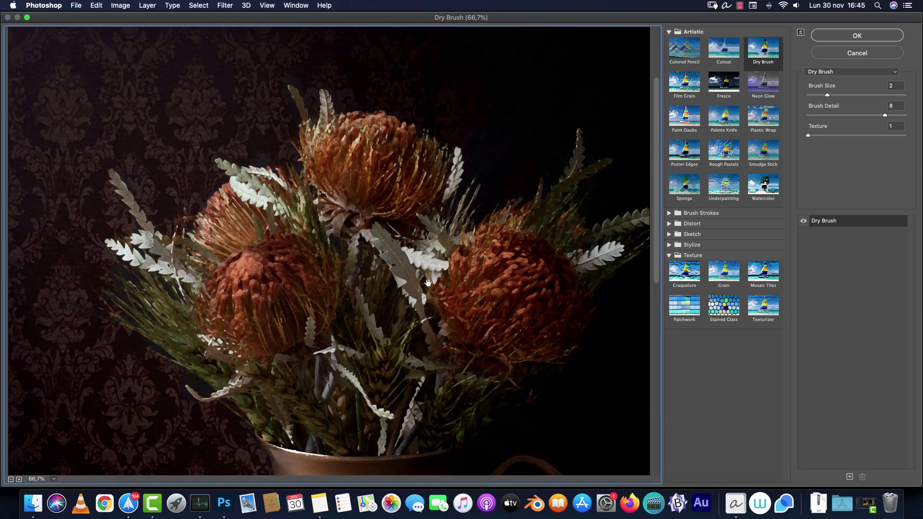
{"action": "left_click_drag", "start_coordinate": [426, 329], "coordinate": [455, 196]}
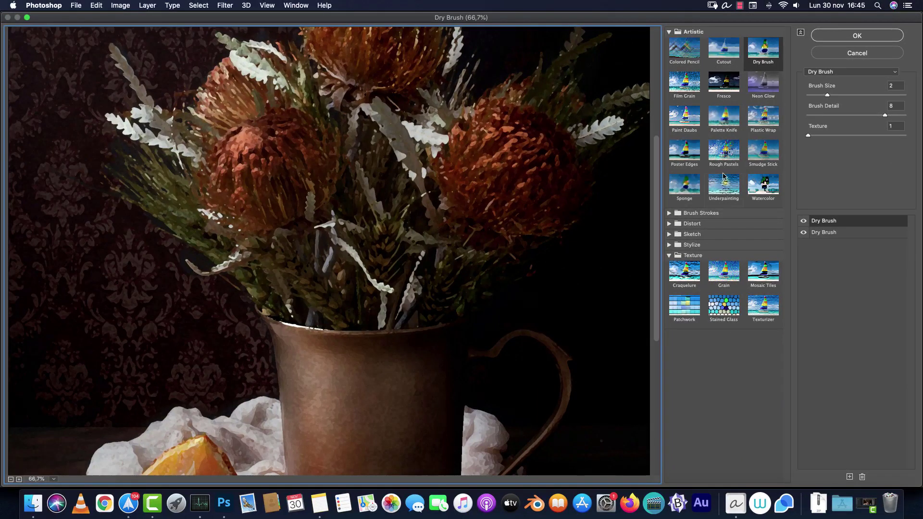
Switch the top effect to Palette Knife and raise its softness to 2
{"action": "left_click", "coordinate": [681, 139]}
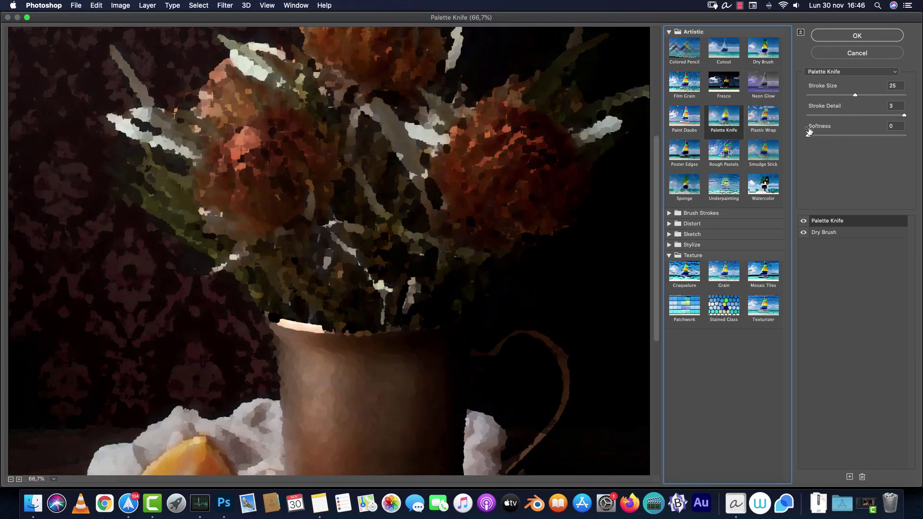
{"action": "left_click", "coordinate": [811, 95]}
{"action": "mouse_move", "coordinate": [810, 95]}
{"action": "left_mouse_down"}
{"action": "mouse_move", "coordinate": [829, 98]}
{"action": "mouse_move", "coordinate": [813, 98]}
{"action": "left_mouse_up"}
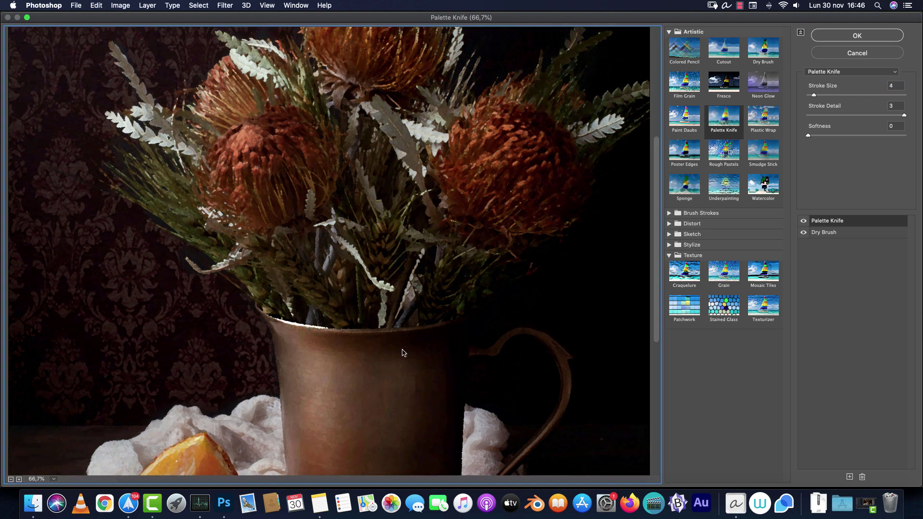
{"action": "scroll", "coordinate": [403, 353], "scroll_direction": "down", "scroll_amount": 10}
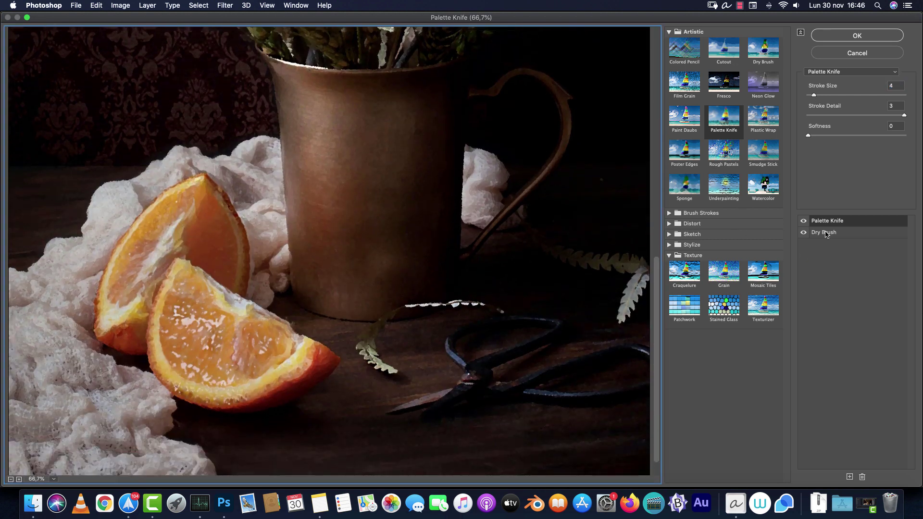
{"action": "left_click_drag", "start_coordinate": [807, 136], "coordinate": [827, 136]}
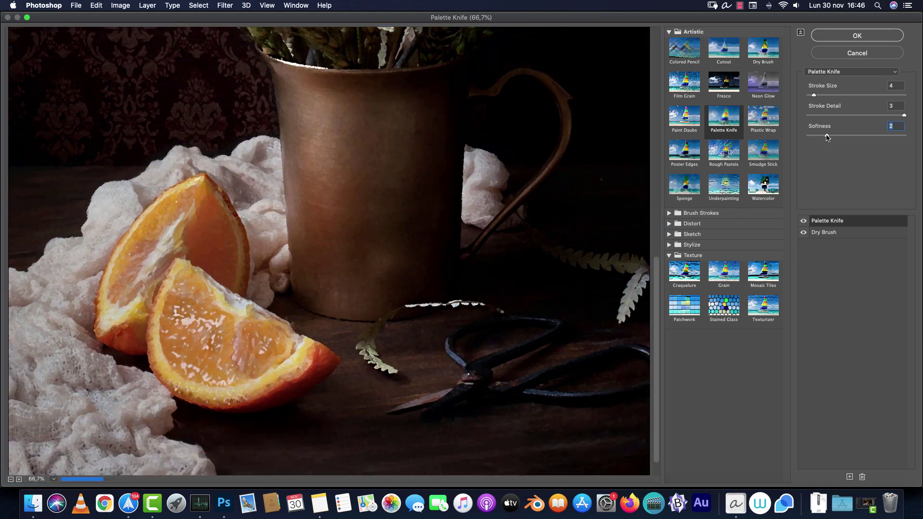
{"action": "scroll", "coordinate": [338, 286], "scroll_direction": "up", "scroll_amount": 10}
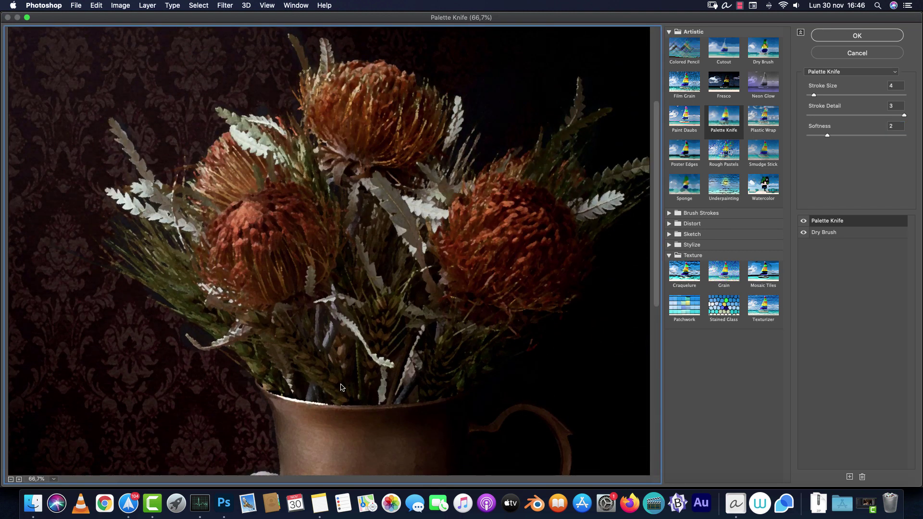
Tune Palette Knife stroke size to 12 while checking the jug, oranges and flowers
{"action": "left_click_drag", "start_coordinate": [344, 388], "coordinate": [448, 259]}
{"action": "left_click_drag", "start_coordinate": [449, 318], "coordinate": [509, 211]}
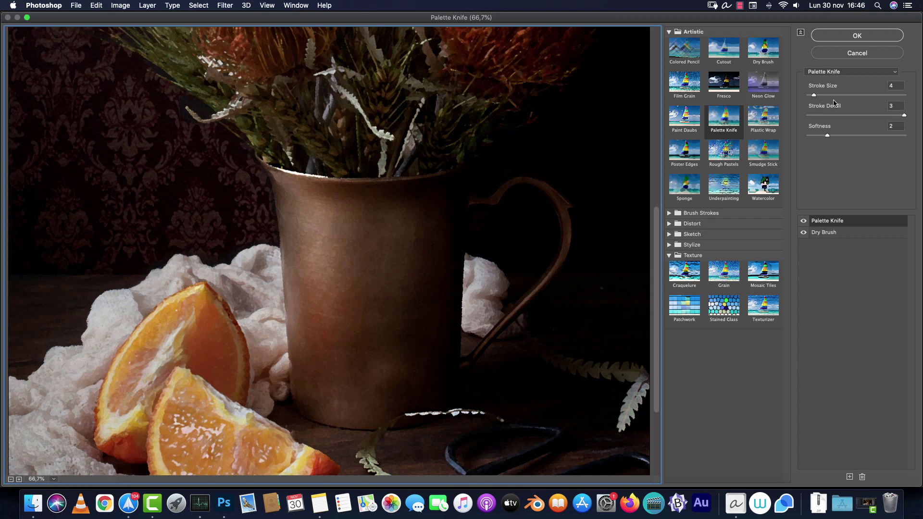
{"action": "left_click_drag", "start_coordinate": [813, 95], "coordinate": [902, 94]}
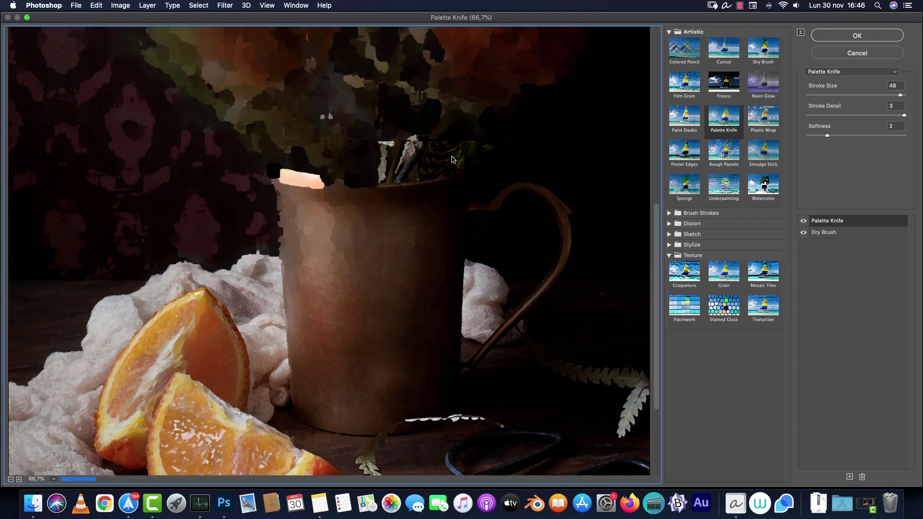
{"action": "left_click_drag", "start_coordinate": [532, 118], "coordinate": [531, 325]}
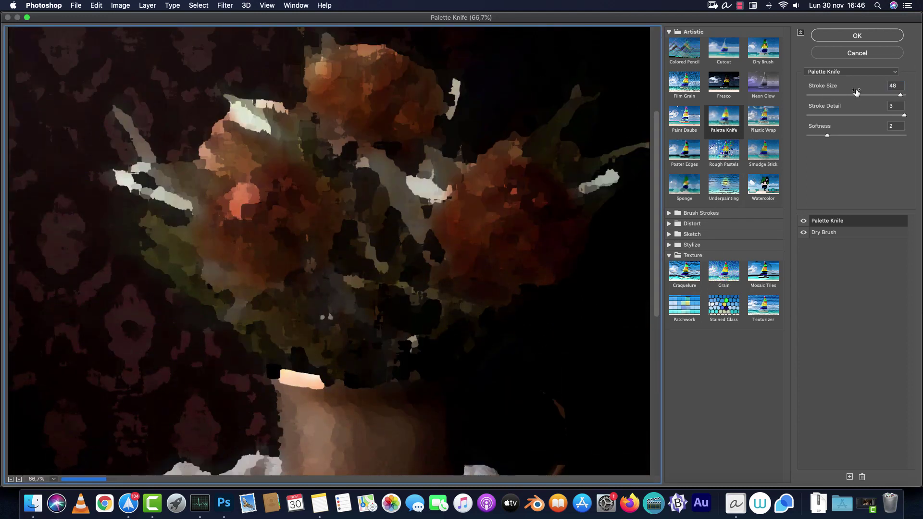
{"action": "left_click", "coordinate": [841, 95]}
{"action": "left_click_drag", "start_coordinate": [841, 96], "coordinate": [829, 96]}
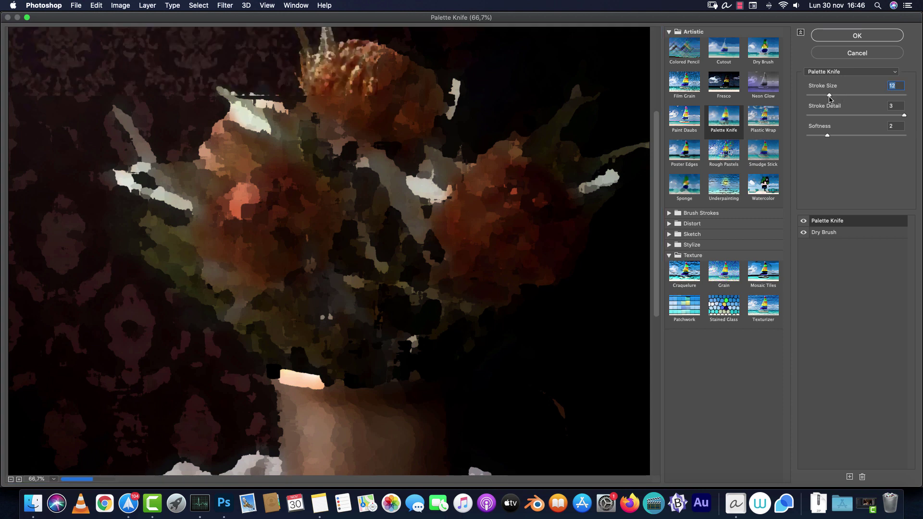
{"action": "left_click_drag", "start_coordinate": [542, 297], "coordinate": [542, 123]}
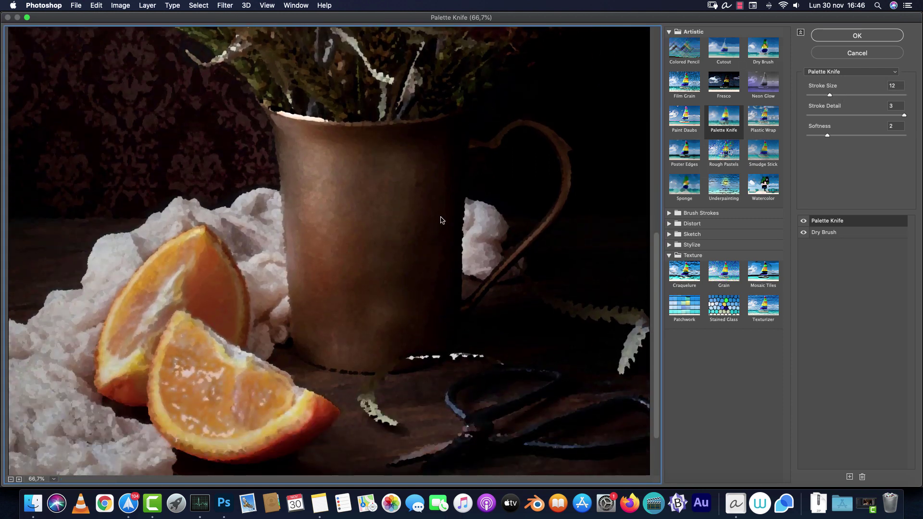
Lower the stroke size to 7, apply the gallery effects, and compare against the original layer
{"action": "left_click", "coordinate": [818, 95]}
{"action": "left_click", "coordinate": [874, 36]}
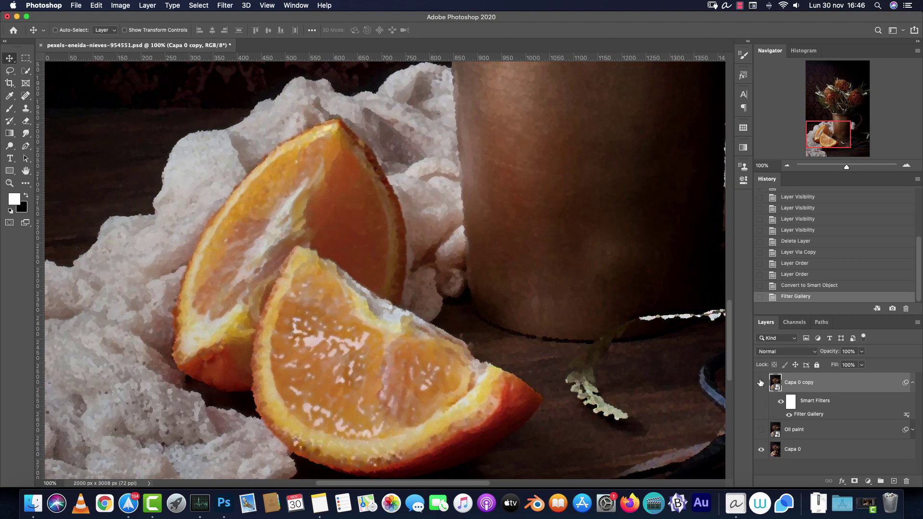
{"action": "left_click", "coordinate": [760, 382]}
{"action": "left_click", "coordinate": [761, 382]}
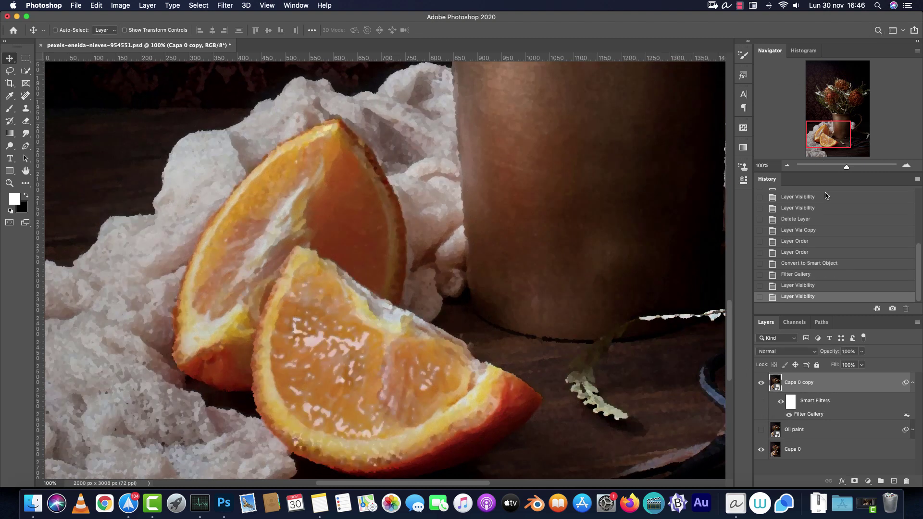
Zoom out to 33.33% and undo the accidental move of Capa 0 copy
{"action": "left_click", "coordinate": [787, 166]}
{"action": "left_click", "coordinate": [787, 165]}
{"action": "left_click_drag", "start_coordinate": [495, 166], "coordinate": [493, 238]}
{"action": "key", "text": "super+z"}
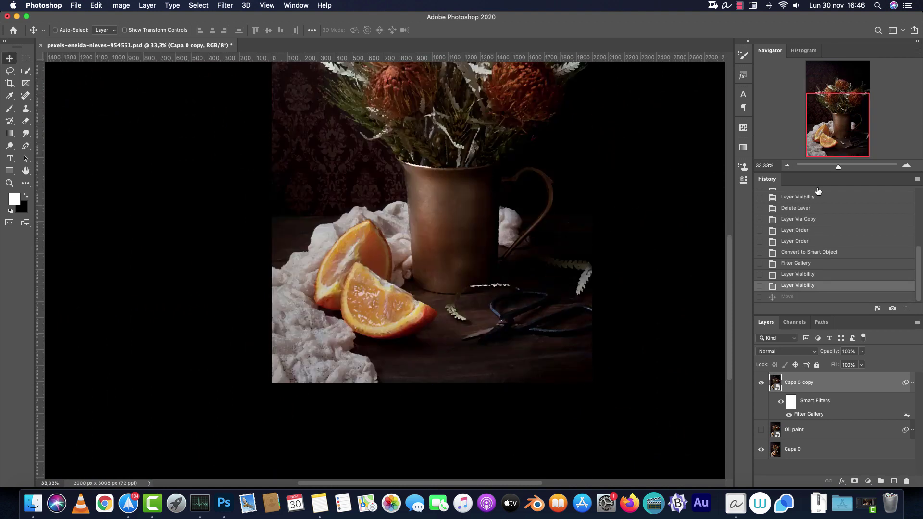
{"action": "left_click_drag", "start_coordinate": [831, 110], "coordinate": [831, 101]}
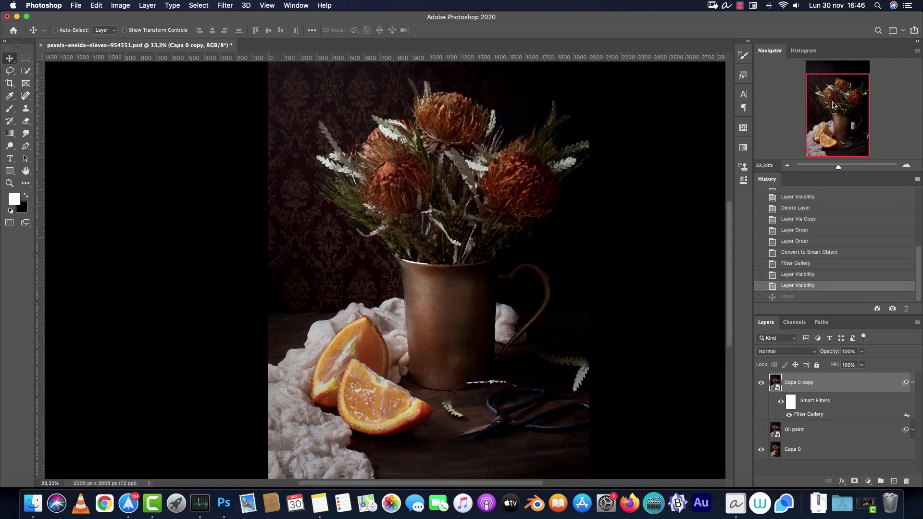
Apply Oil Paint: stylization 3,7, cleanliness 6,1, scale 2,7, bristle detail 5,6, angle -60, shine 1,6
{"action": "left_click", "coordinate": [227, 6]}
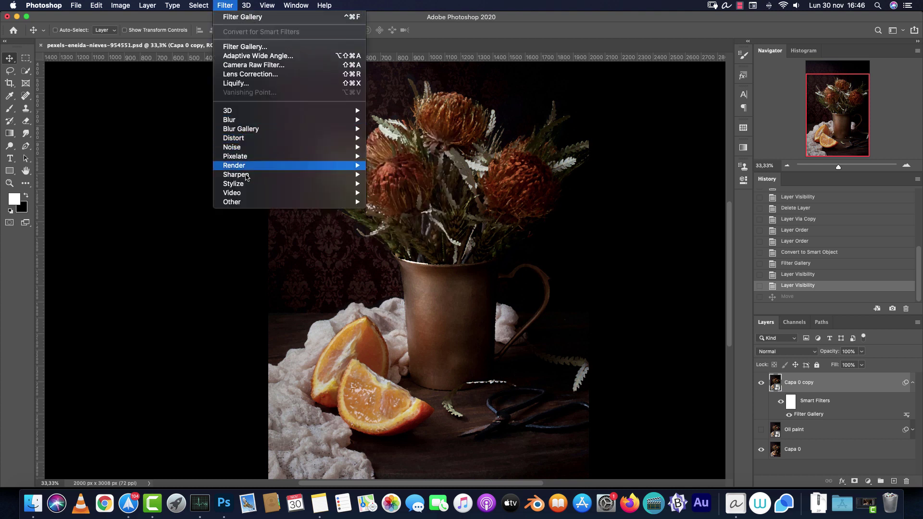
{"action": "mouse_move", "coordinate": [247, 184]}
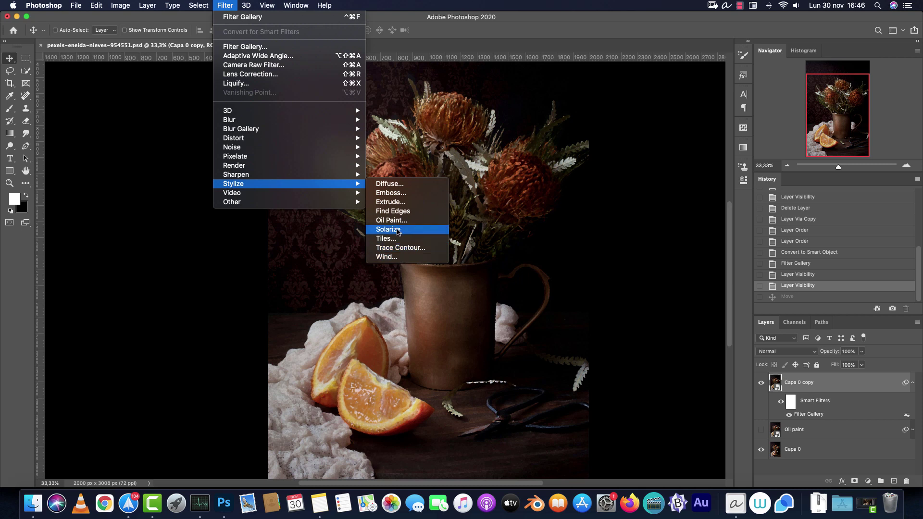
{"action": "left_click", "coordinate": [397, 220]}
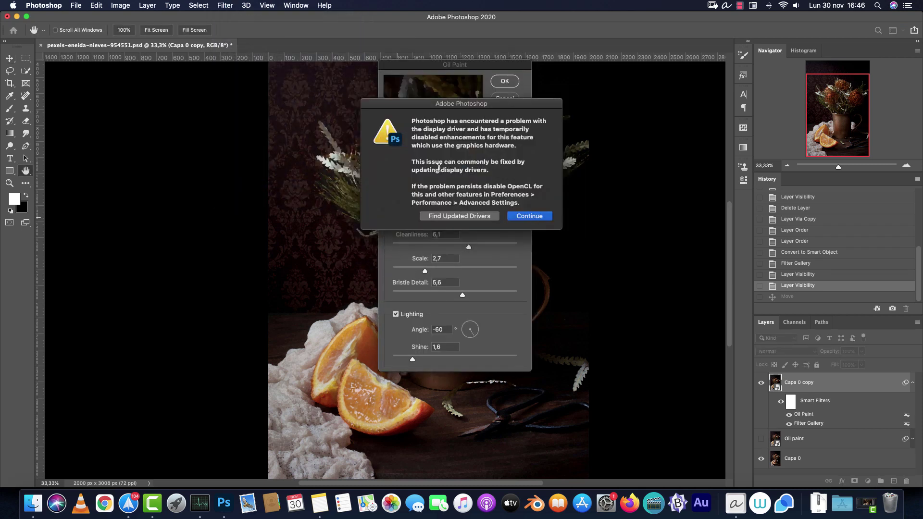
{"action": "left_click", "coordinate": [525, 221]}
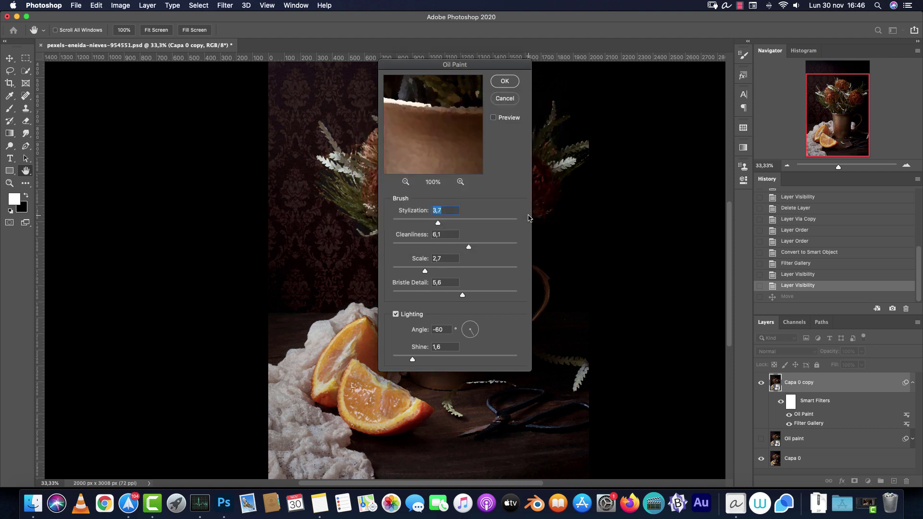
{"action": "mouse_move", "coordinate": [437, 132]}
{"action": "left_mouse_down"}
{"action": "mouse_move", "coordinate": [521, 164]}
{"action": "mouse_move", "coordinate": [502, 238]}
{"action": "left_mouse_up"}
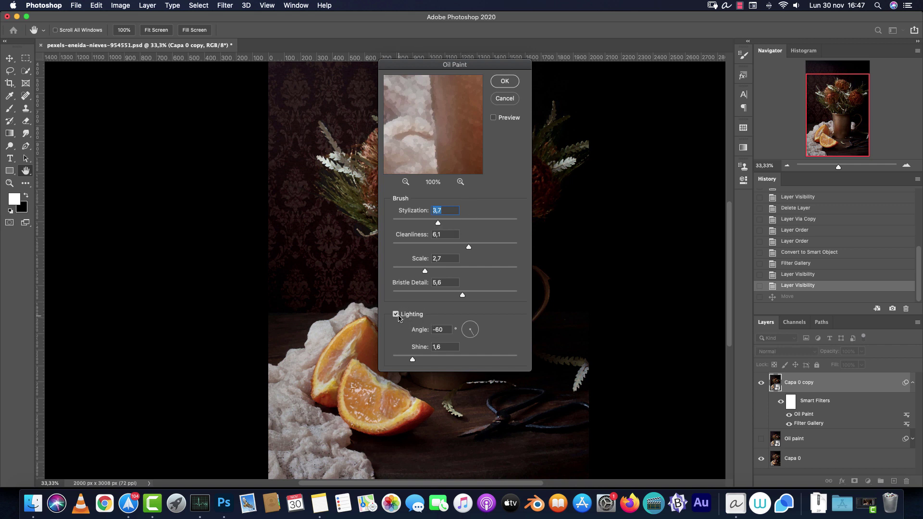
{"action": "left_click", "coordinate": [396, 316]}
{"action": "left_click", "coordinate": [396, 314]}
{"action": "left_click_drag", "start_coordinate": [450, 142], "coordinate": [430, 107]}
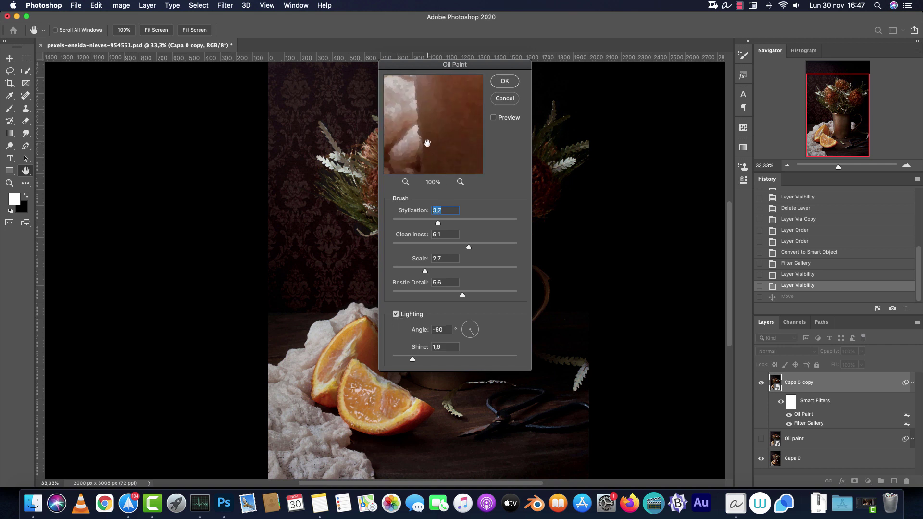
{"action": "mouse_move", "coordinate": [431, 148]}
{"action": "left_mouse_down"}
{"action": "mouse_move", "coordinate": [435, 126]}
{"action": "mouse_move", "coordinate": [441, 148]}
{"action": "mouse_move", "coordinate": [437, 140]}
{"action": "mouse_move", "coordinate": [426, 166]}
{"action": "mouse_move", "coordinate": [434, 136]}
{"action": "mouse_move", "coordinate": [433, 196]}
{"action": "mouse_move", "coordinate": [436, 141]}
{"action": "mouse_move", "coordinate": [454, 154]}
{"action": "mouse_move", "coordinate": [425, 131]}
{"action": "left_mouse_up"}
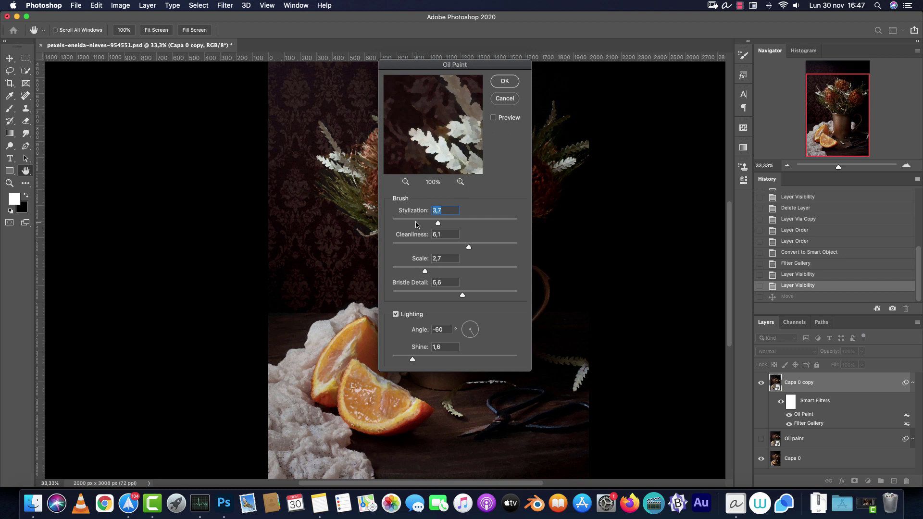
{"action": "left_click", "coordinate": [512, 82]}
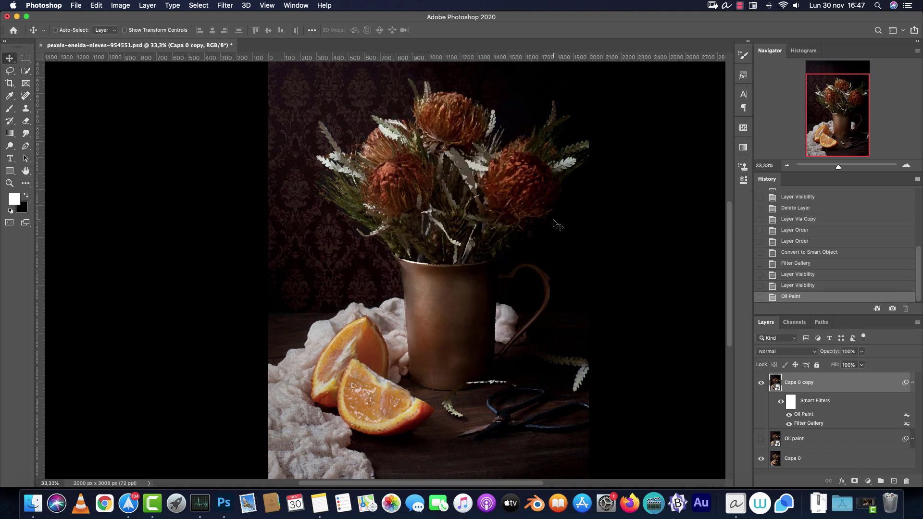
Inspect the oil-painted orange slices and cup at 100% zoom via the Navigator
{"action": "scroll", "coordinate": [418, 345], "scroll_direction": "up", "scroll_amount": 3}
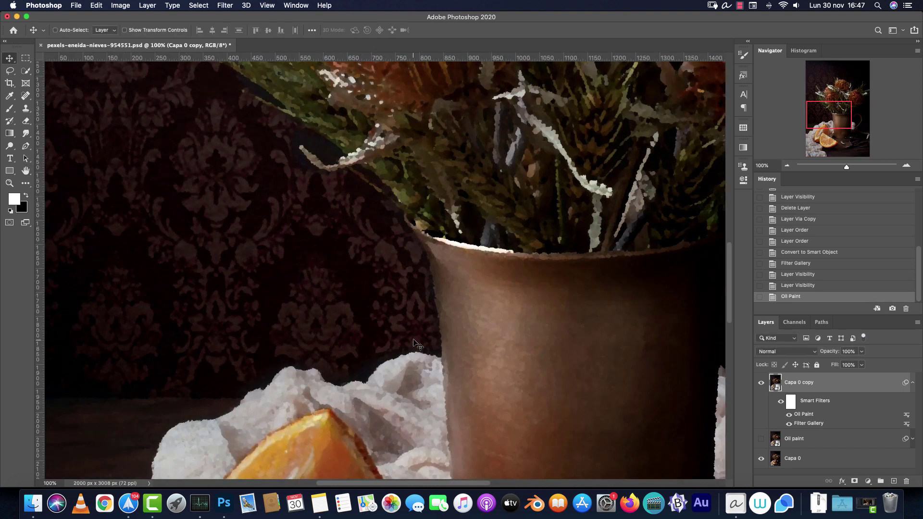
{"action": "left_click_drag", "start_coordinate": [821, 111], "coordinate": [820, 139]}
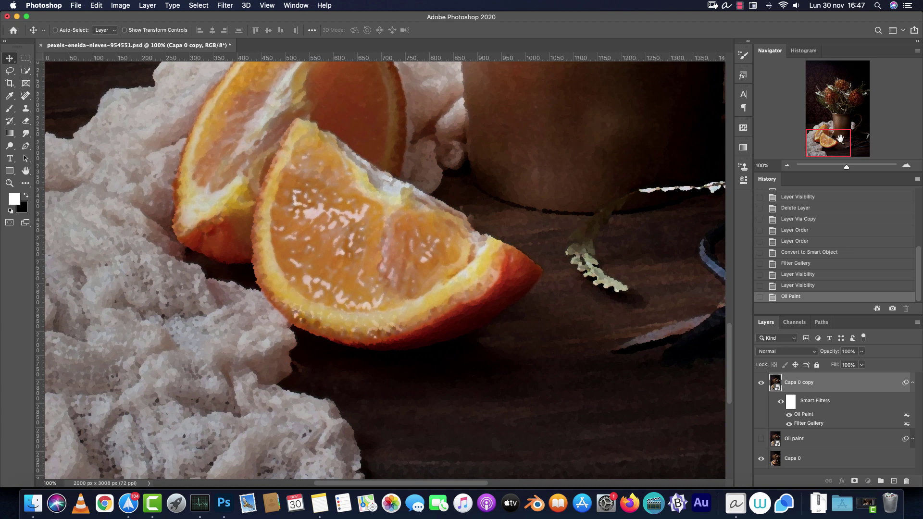
{"action": "left_click_drag", "start_coordinate": [839, 138], "coordinate": [835, 127]}
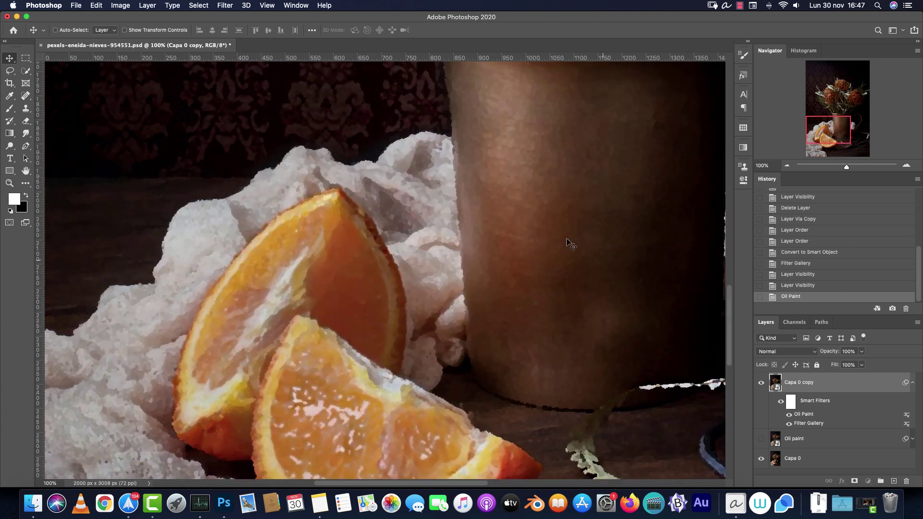
{"action": "left_click", "coordinate": [226, 5]}
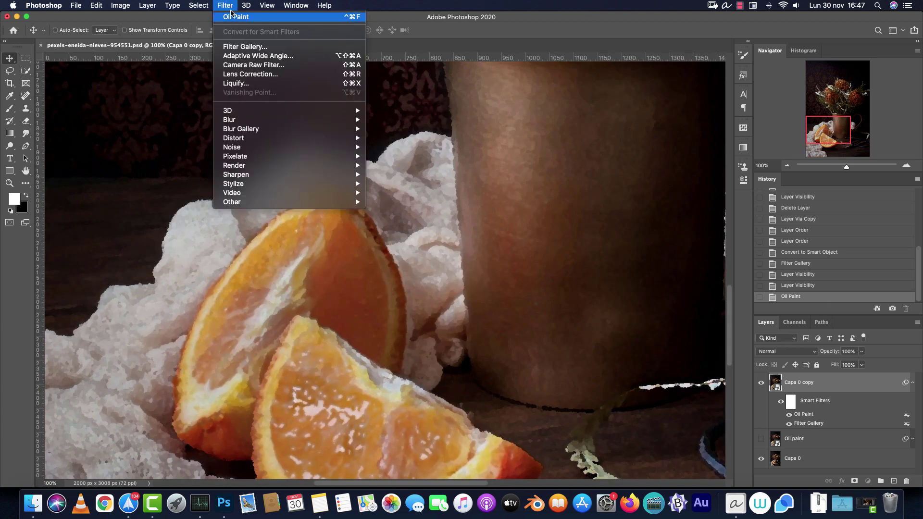
In a new Filter Gallery, delete Palette Knife and switch the effect to Texturizer with Canvas texture
{"action": "left_click", "coordinate": [236, 48]}
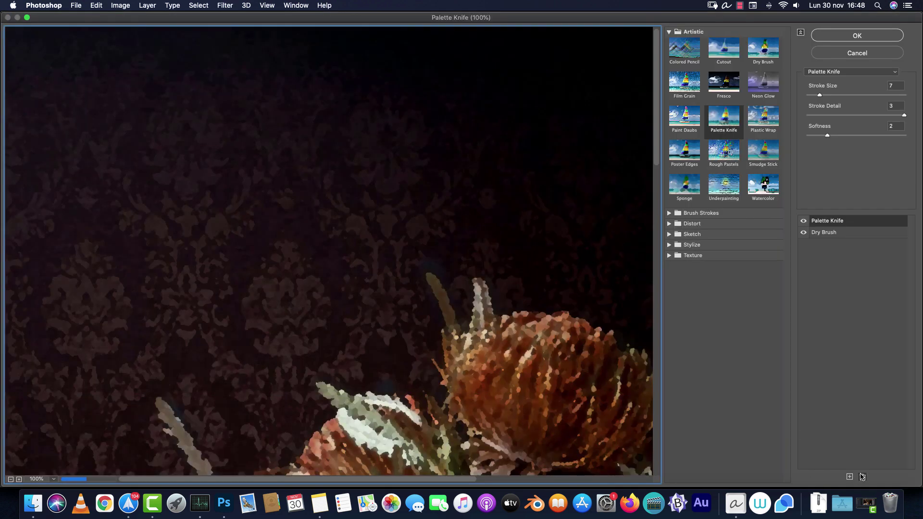
{"action": "left_click", "coordinate": [861, 477]}
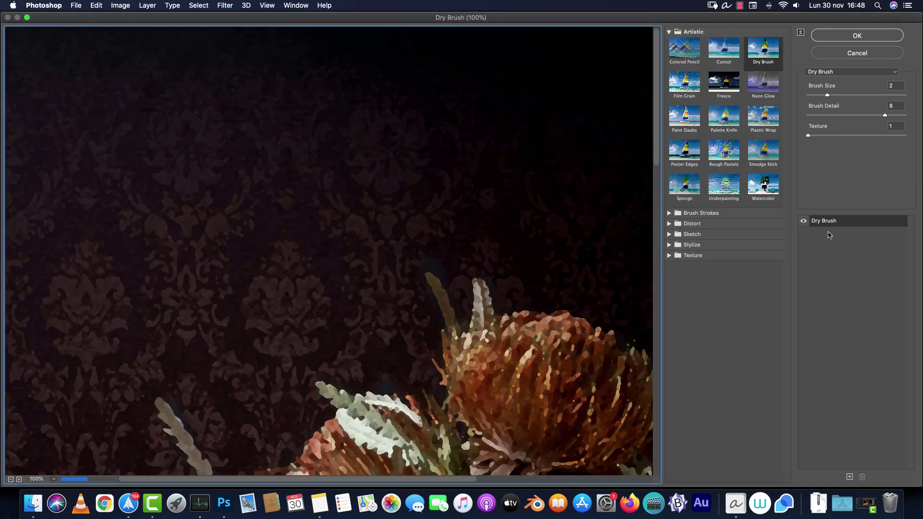
{"action": "left_click", "coordinate": [668, 32]}
{"action": "left_click", "coordinate": [668, 85]}
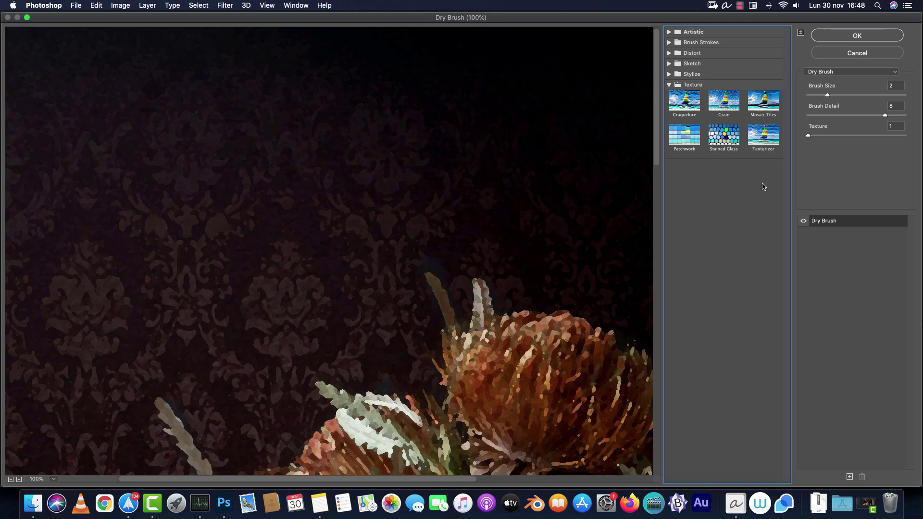
{"action": "left_click", "coordinate": [765, 150]}
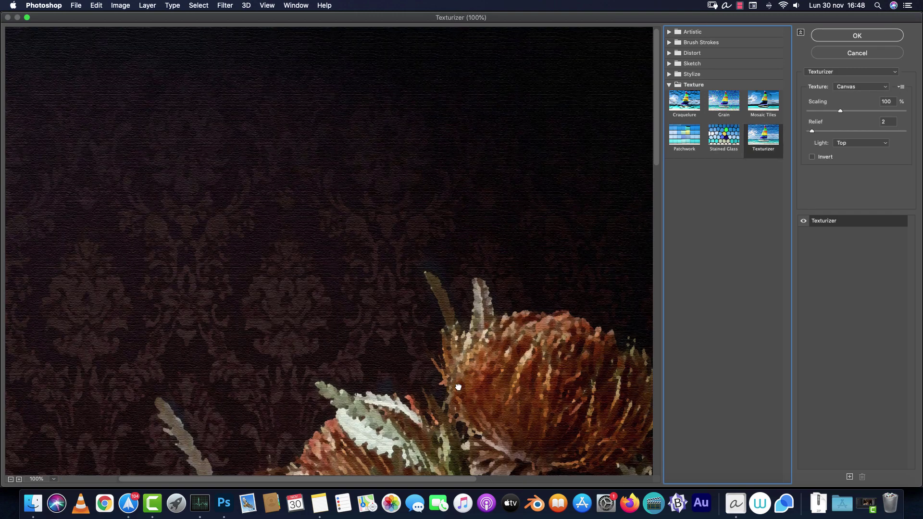
{"action": "left_click_drag", "start_coordinate": [452, 457], "coordinate": [456, 215]}
{"action": "scroll", "coordinate": [456, 214], "scroll_direction": "down", "scroll_amount": 15}
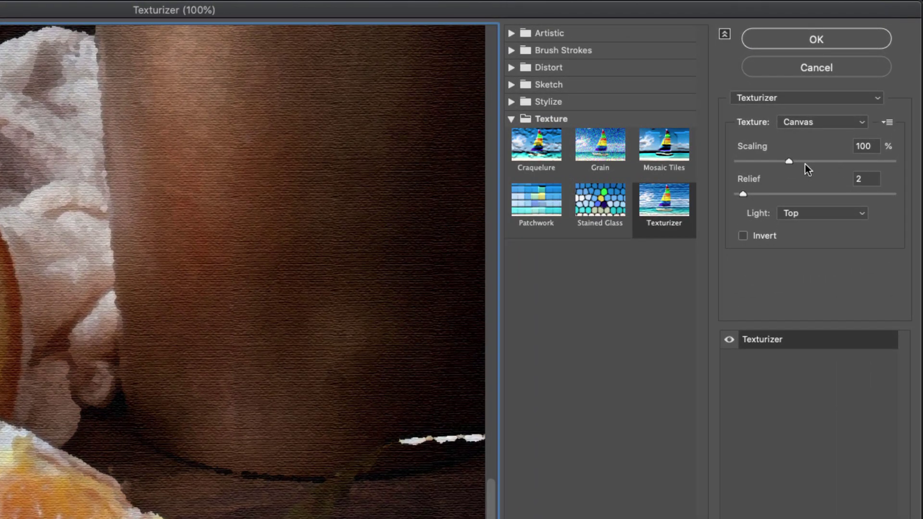
Load the pexels-steve-johnson…3-2.psd file from the Oil paint folder as the Texturizer texture
{"action": "left_click", "coordinate": [887, 124]}
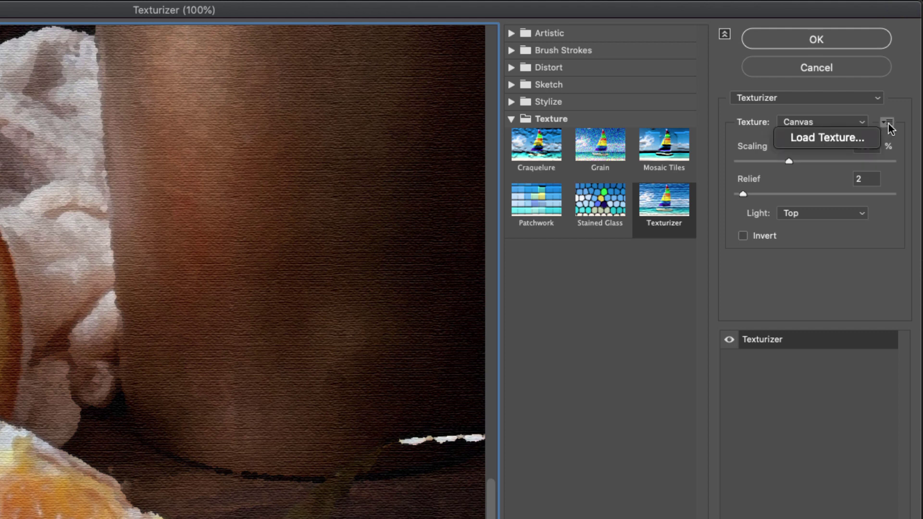
{"action": "left_click", "coordinate": [836, 139]}
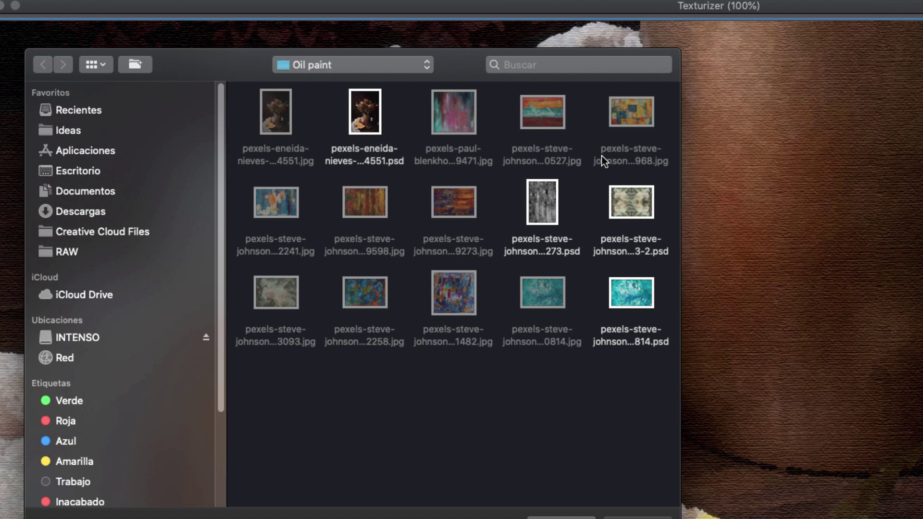
{"action": "left_click", "coordinate": [643, 218]}
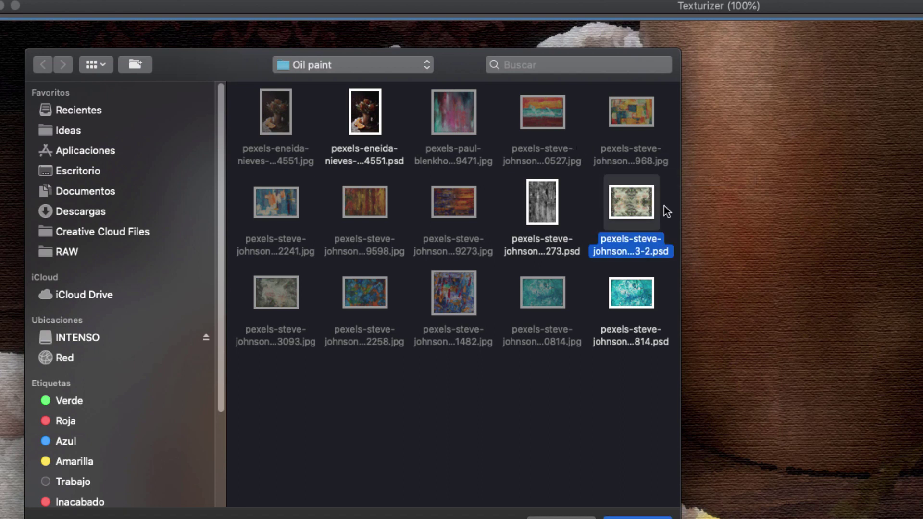
{"action": "key", "text": "space"}
{"action": "key", "text": "space"}
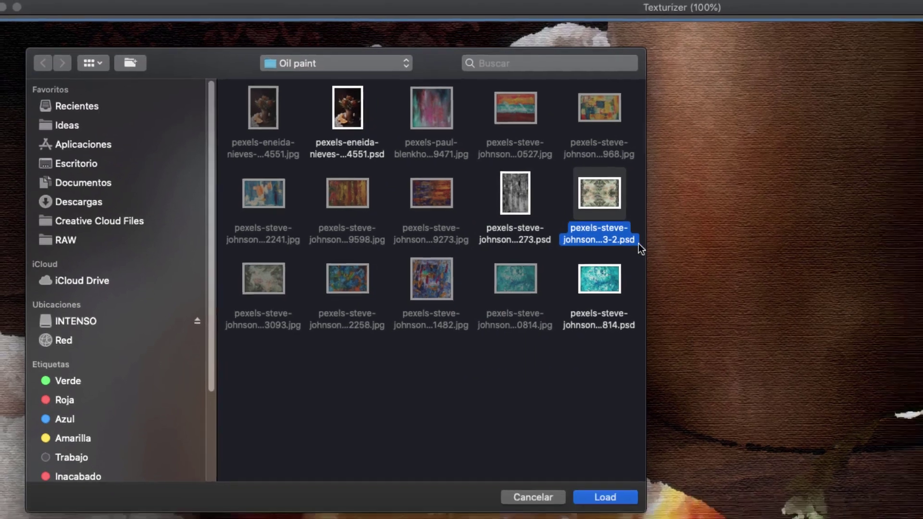
{"action": "key", "text": "space"}
{"action": "key", "text": "space"}
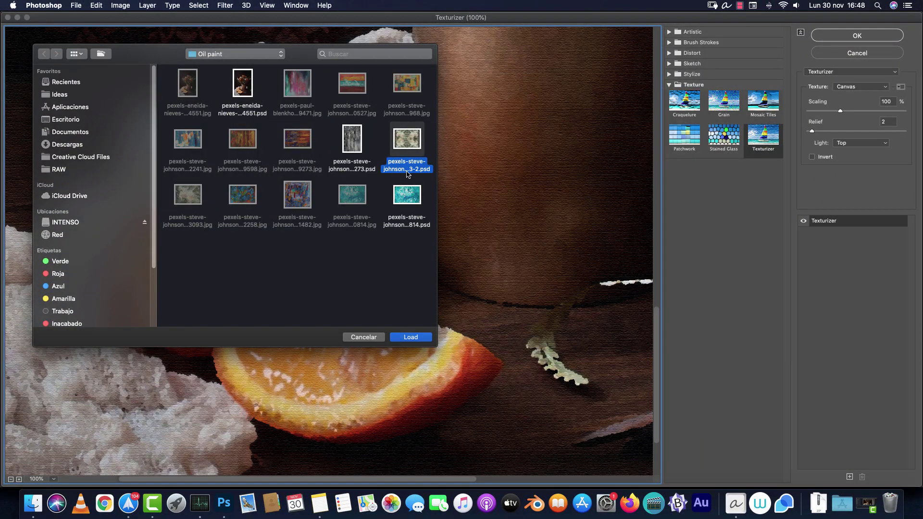
{"action": "left_click", "coordinate": [407, 342]}
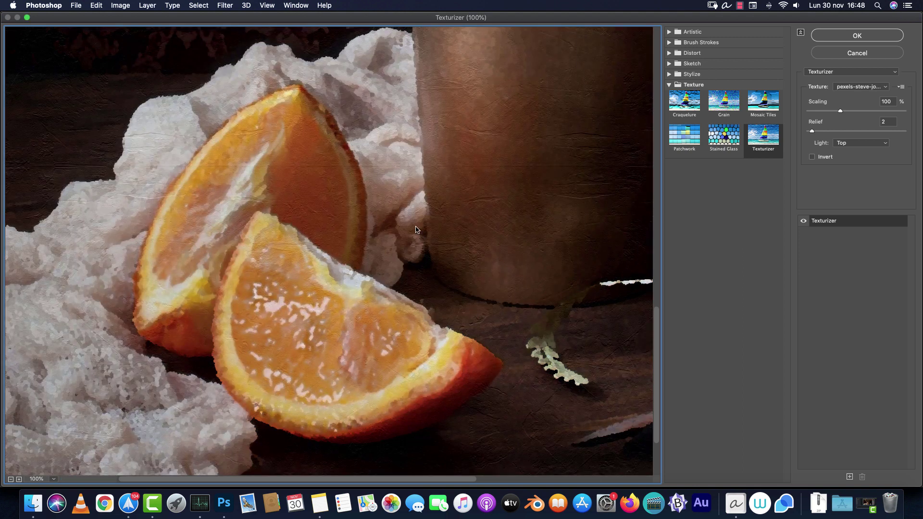
{"action": "left_click_drag", "start_coordinate": [418, 230], "coordinate": [494, 380]}
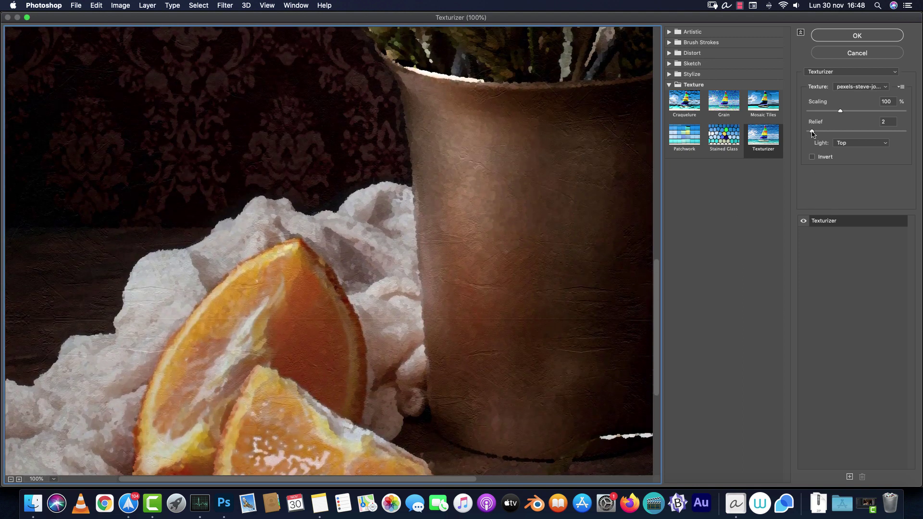
Light the texture from Top Right and set relief to 5, testing inversion along the way
{"action": "left_click_drag", "start_coordinate": [812, 132], "coordinate": [838, 131]}
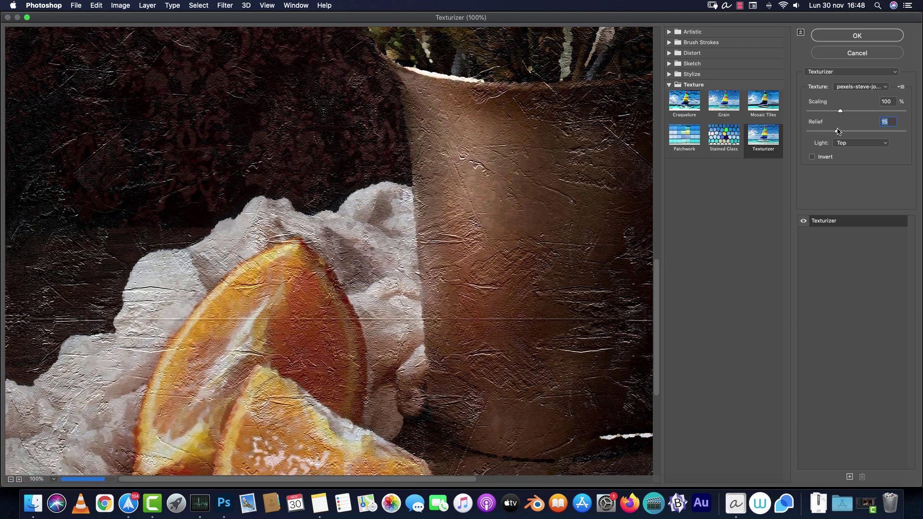
{"action": "left_click_drag", "start_coordinate": [557, 330], "coordinate": [454, 195]}
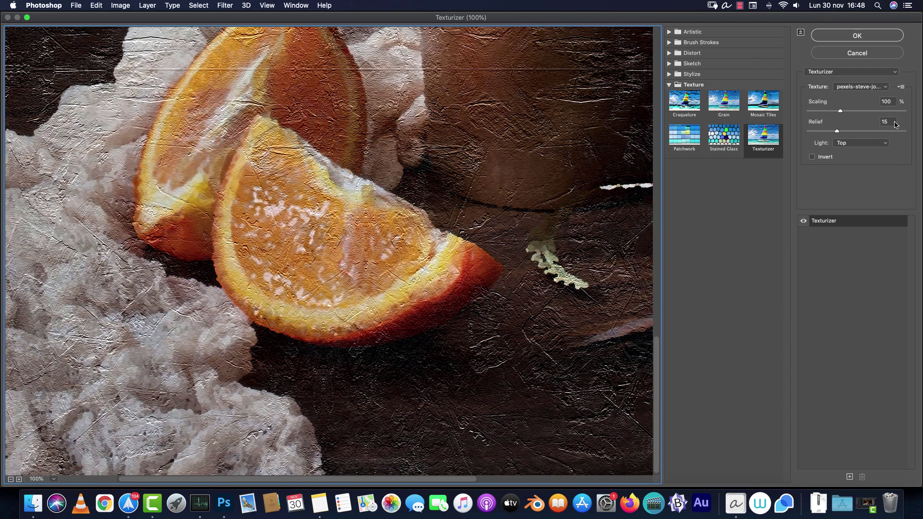
{"action": "left_click", "coordinate": [868, 142]}
{"action": "left_click", "coordinate": [867, 149]}
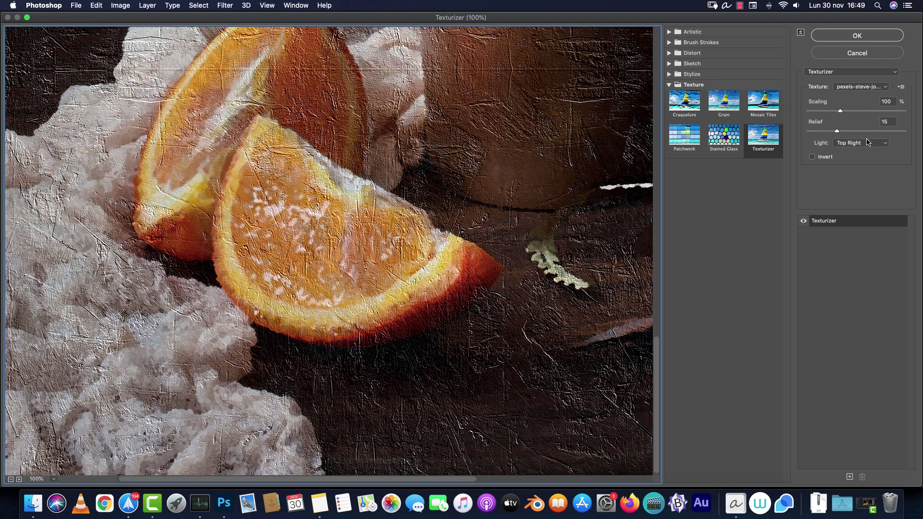
{"action": "left_click", "coordinate": [811, 157]}
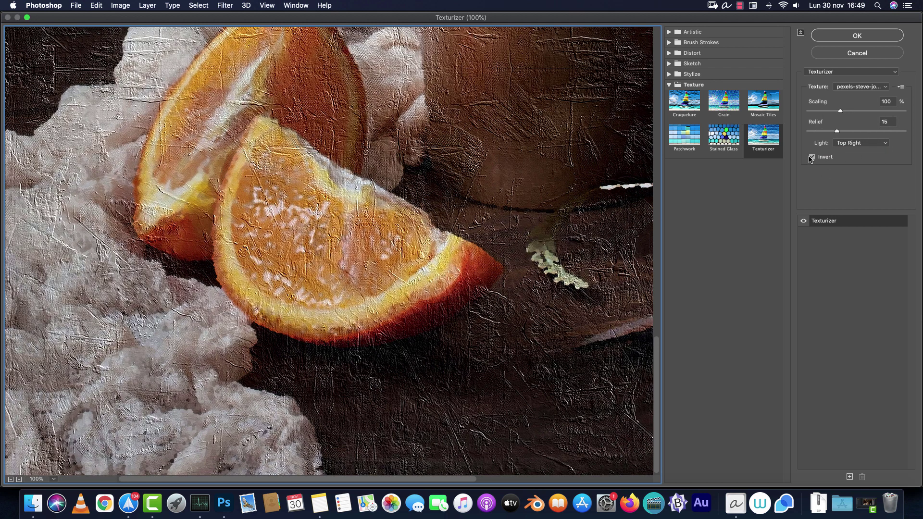
{"action": "left_click", "coordinate": [811, 157]}
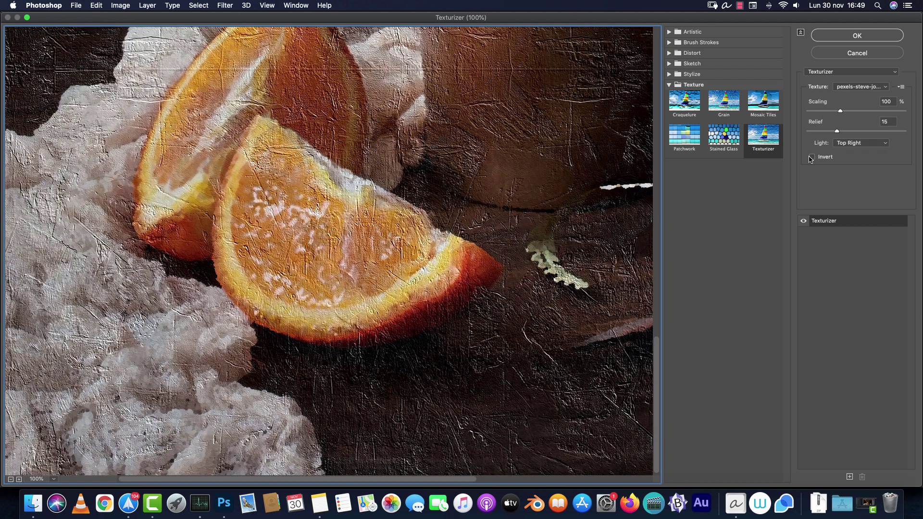
{"action": "double_click", "coordinate": [886, 122]}
{"action": "type", "text": "5"}
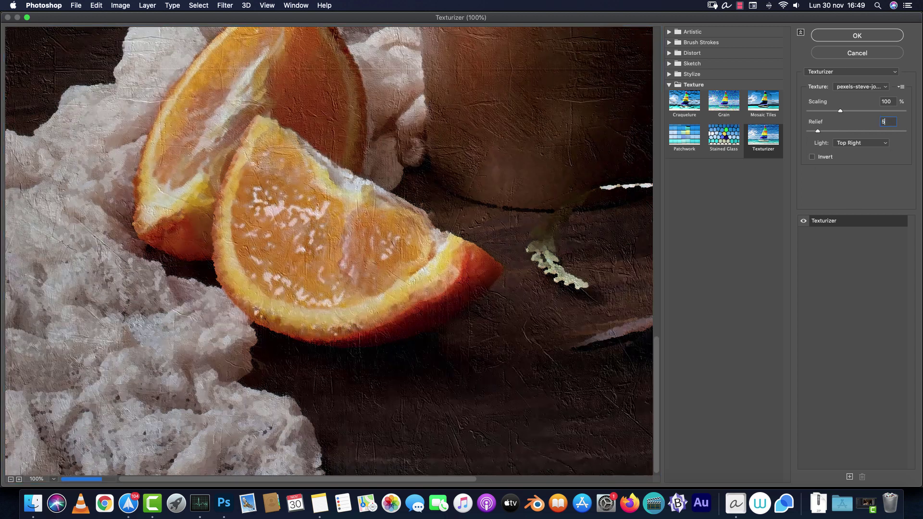
{"action": "left_click_drag", "start_coordinate": [532, 140], "coordinate": [554, 340]}
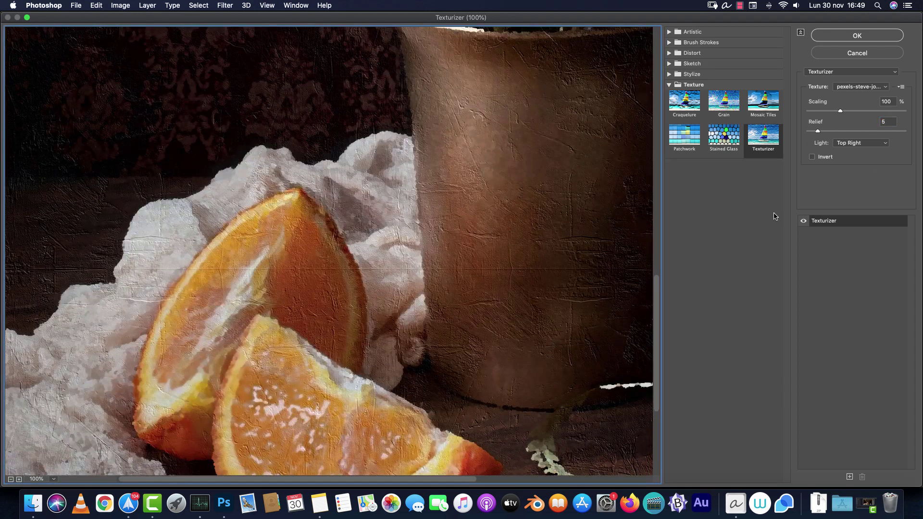
Set the texture scaling to 50%
{"action": "double_click", "coordinate": [886, 102]}
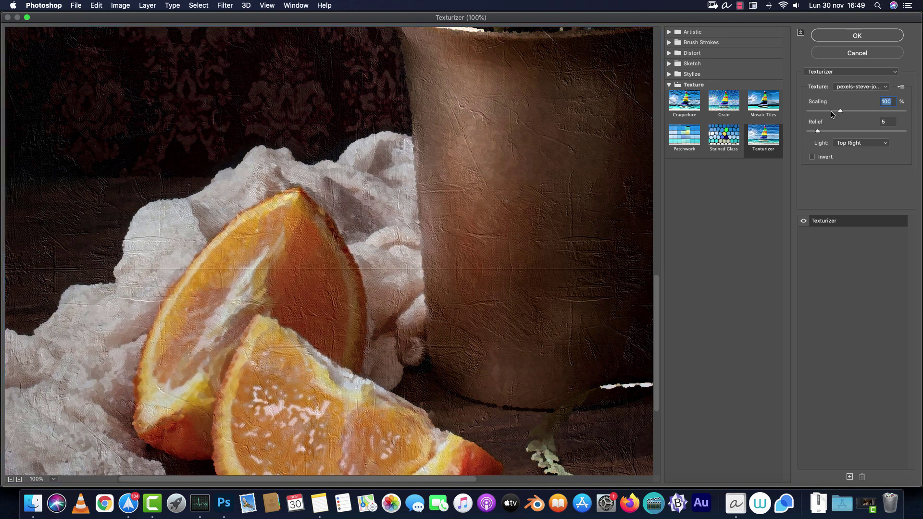
{"action": "left_click_drag", "start_coordinate": [840, 111], "coordinate": [858, 112]}
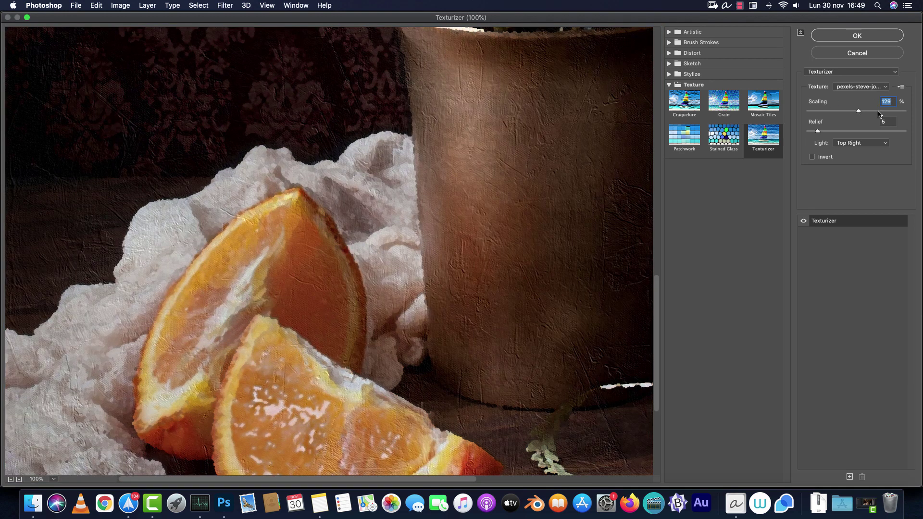
{"action": "left_click_drag", "start_coordinate": [417, 343], "coordinate": [416, 237]}
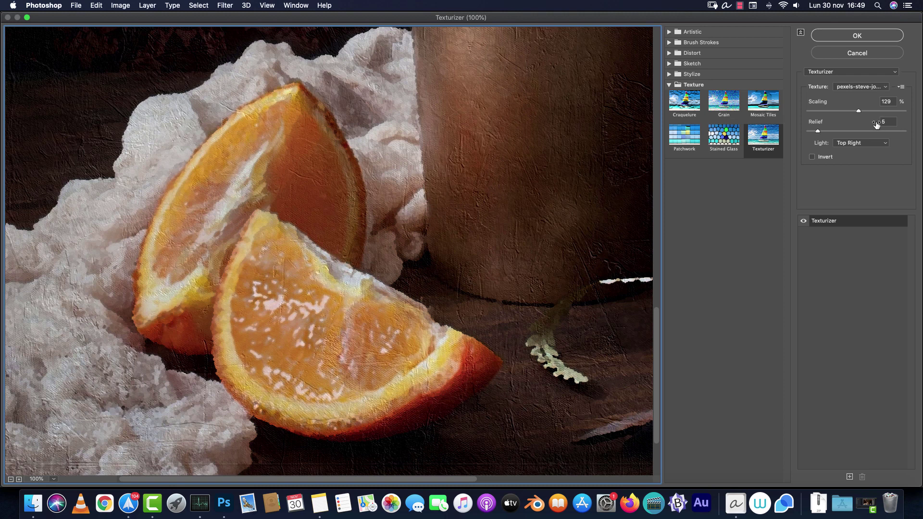
{"action": "double_click", "coordinate": [886, 101]}
{"action": "type", "text": "5"}
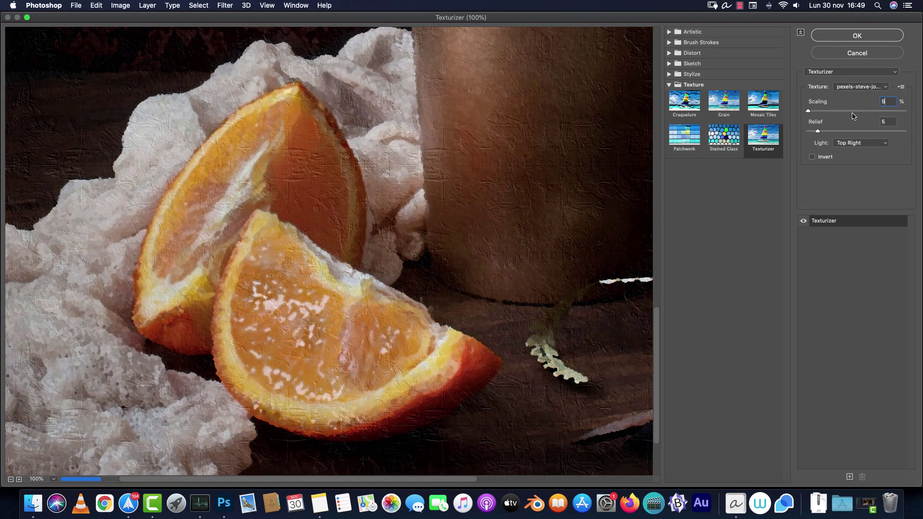
{"action": "type", "text": "0"}
Add a new Texturizer effect layer and load the second canvas texture .psd file
{"action": "left_click", "coordinate": [849, 476]}
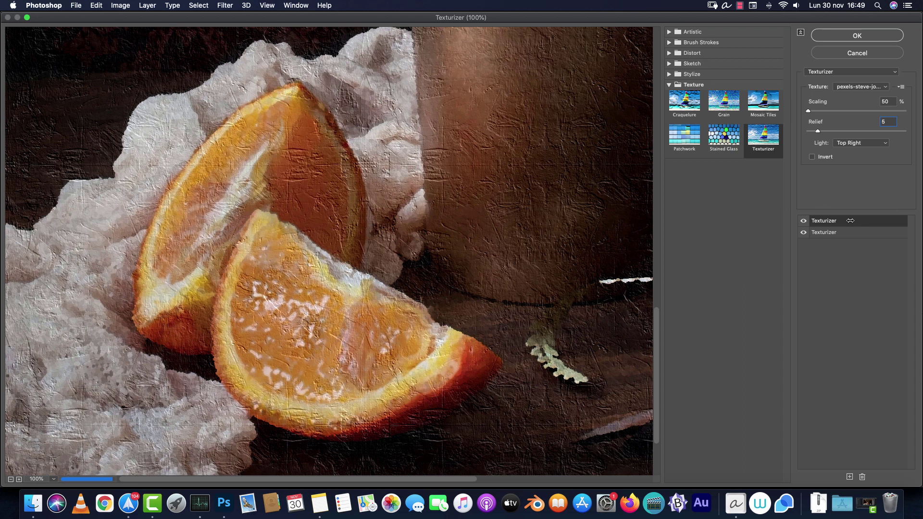
{"action": "left_click", "coordinate": [901, 87]}
{"action": "left_click", "coordinate": [864, 95]}
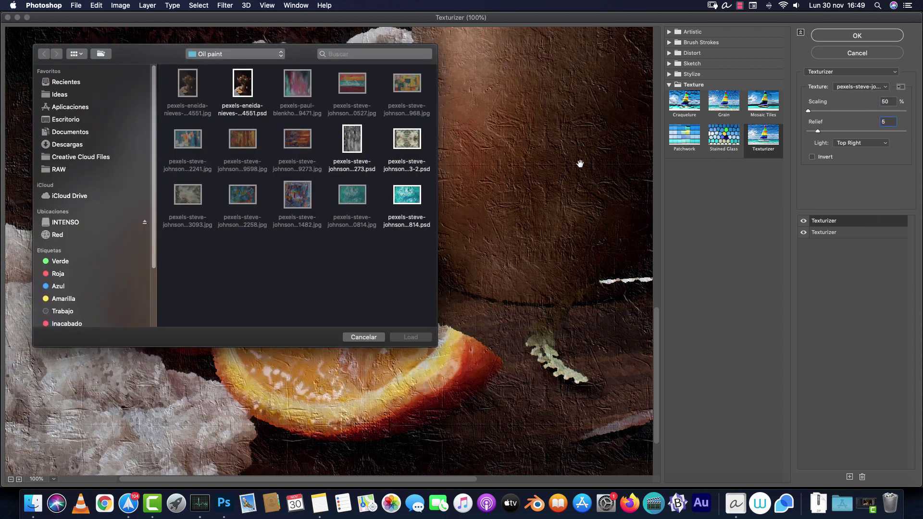
{"action": "left_click", "coordinate": [342, 144]}
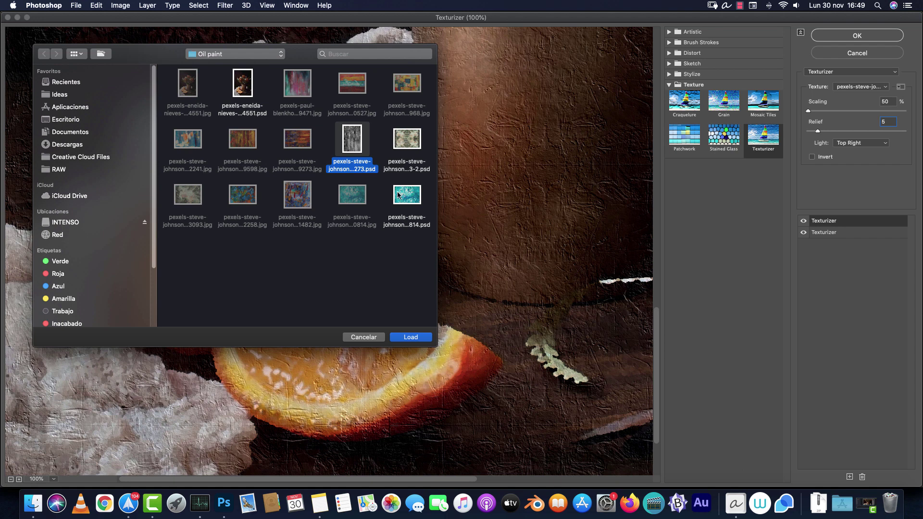
{"action": "left_click", "coordinate": [410, 337]}
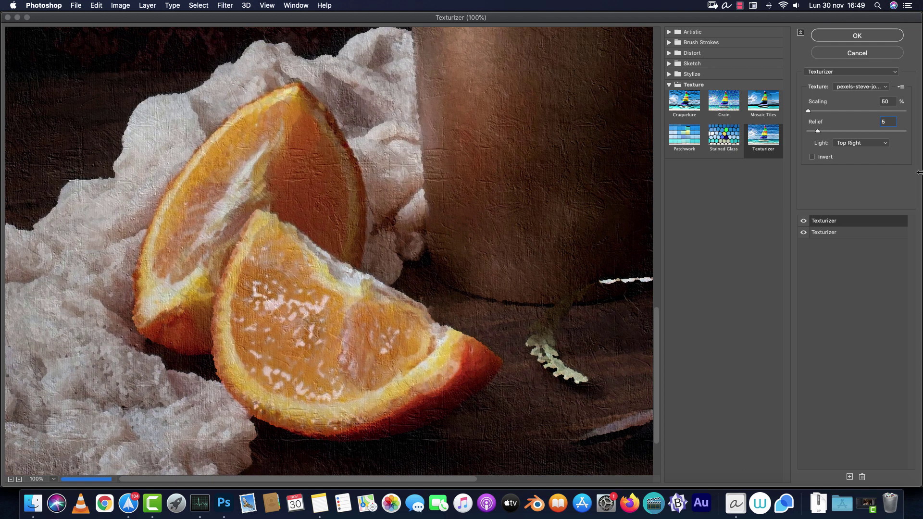
Set the Texturizer to Scaling 75% and Relief 5, then apply the gallery filters
{"action": "double_click", "coordinate": [883, 121]}
{"action": "type", "text": "8"}
{"action": "double_click", "coordinate": [891, 103]}
{"action": "type", "text": "100"}
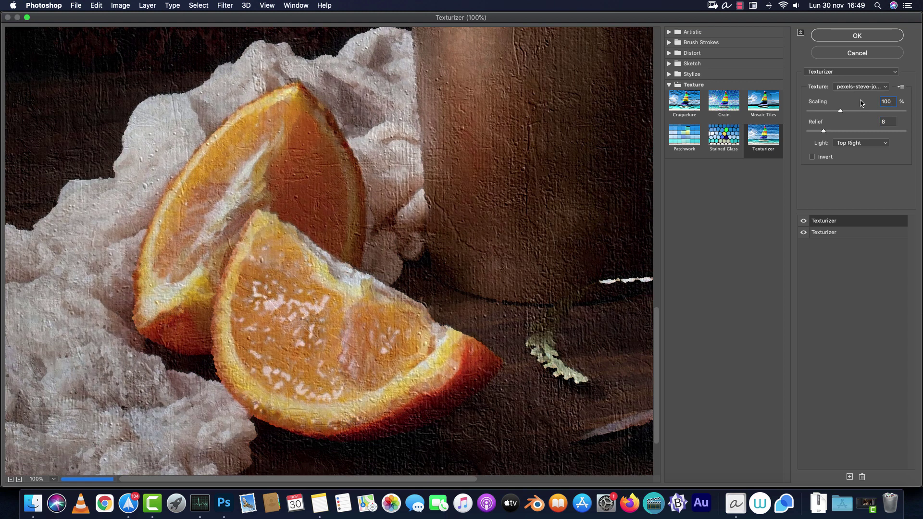
{"action": "left_click", "coordinate": [888, 122]}
{"action": "key", "text": "shift+Tab"}
{"action": "type", "text": "75"}
{"action": "left_click", "coordinate": [885, 120]}
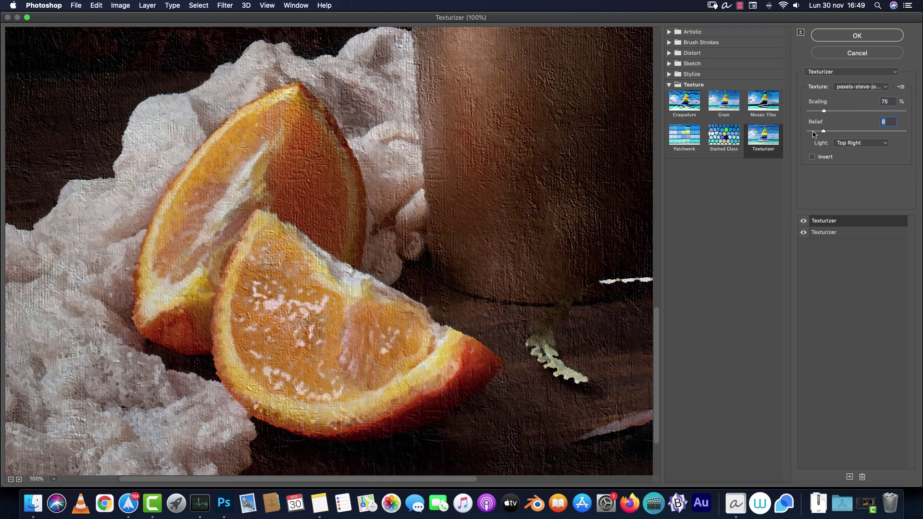
{"action": "type", "text": "5"}
{"action": "left_click", "coordinate": [868, 37]}
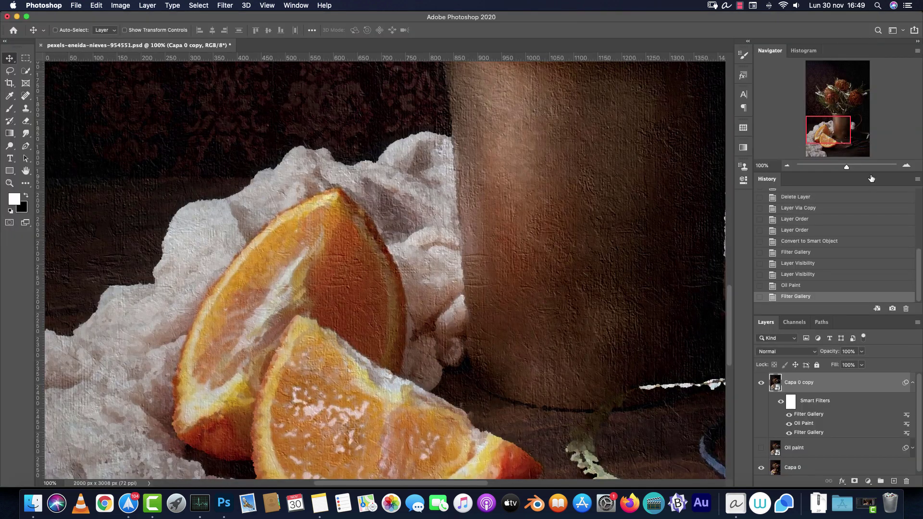
{"action": "left_click_drag", "start_coordinate": [833, 138], "coordinate": [800, 139]}
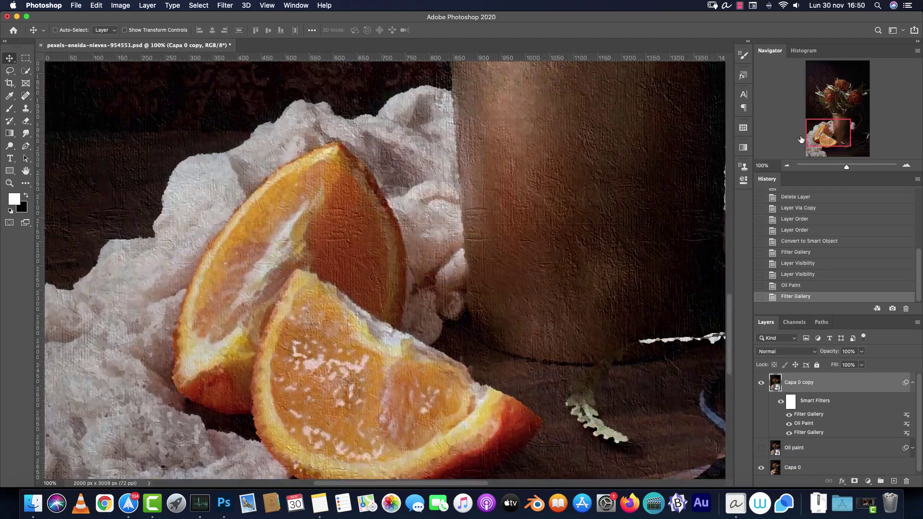
{"action": "left_click", "coordinate": [759, 382]}
{"action": "left_click", "coordinate": [760, 448]}
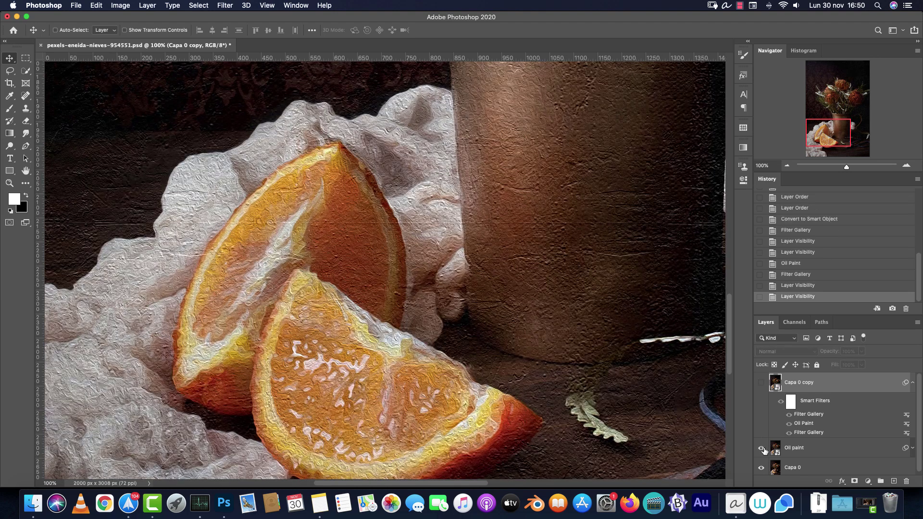
{"action": "scroll", "coordinate": [837, 445], "scroll_direction": "down", "scroll_amount": 1}
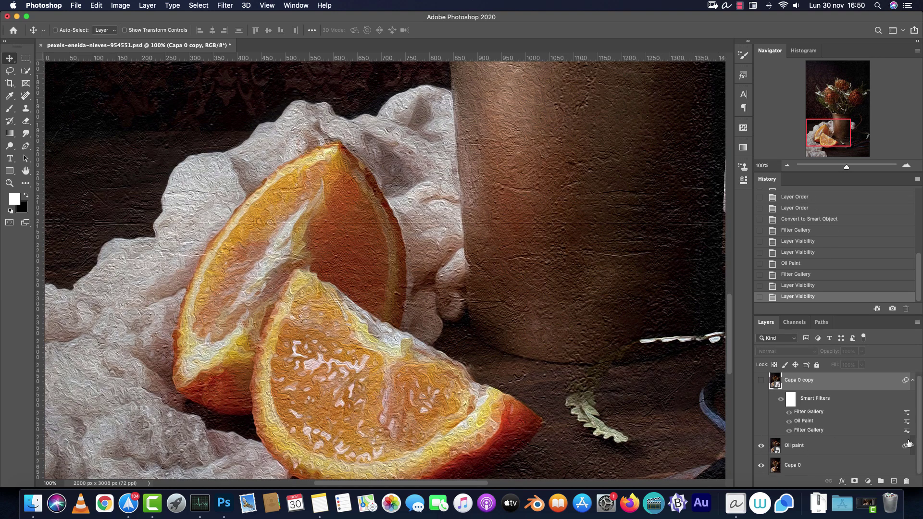
{"action": "left_click", "coordinate": [912, 446]}
{"action": "scroll", "coordinate": [836, 442], "scroll_direction": "down", "scroll_amount": 3}
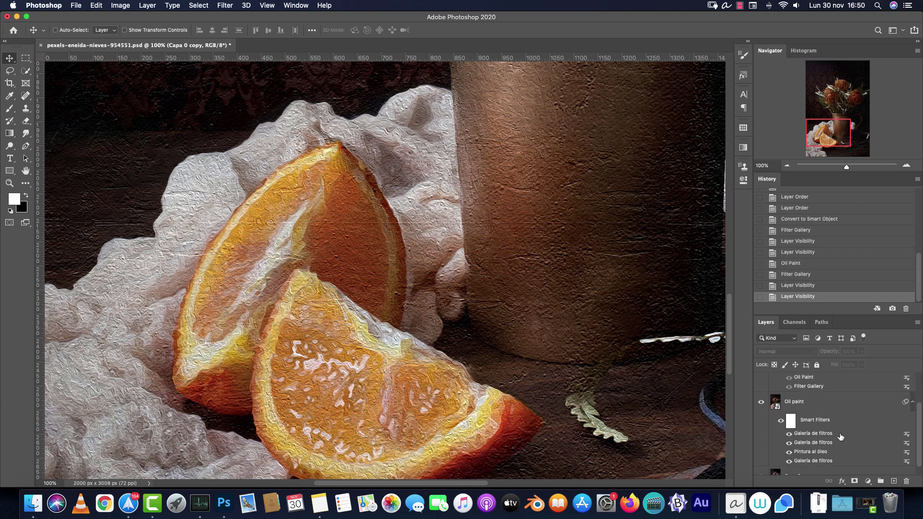
{"action": "left_click_drag", "start_coordinate": [837, 137], "coordinate": [831, 117]}
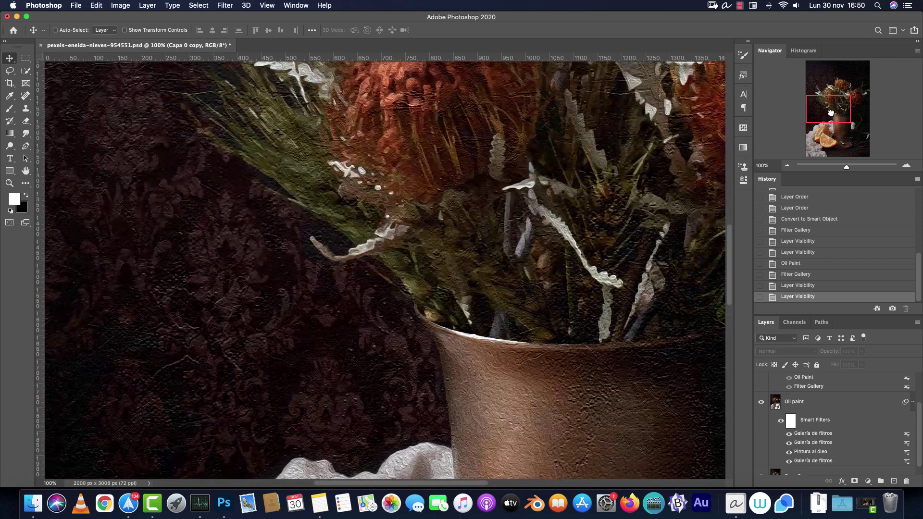
{"action": "left_click", "coordinate": [786, 166]}
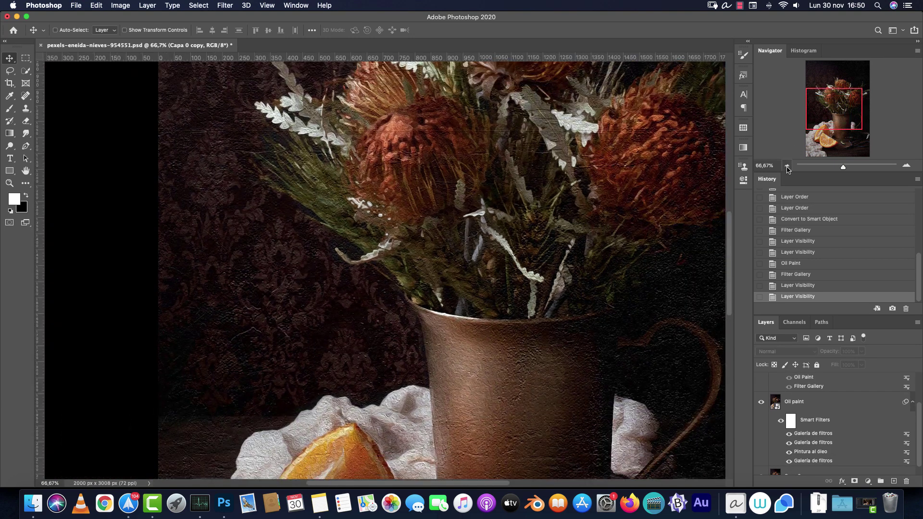
{"action": "left_click_drag", "start_coordinate": [831, 119], "coordinate": [835, 146]}
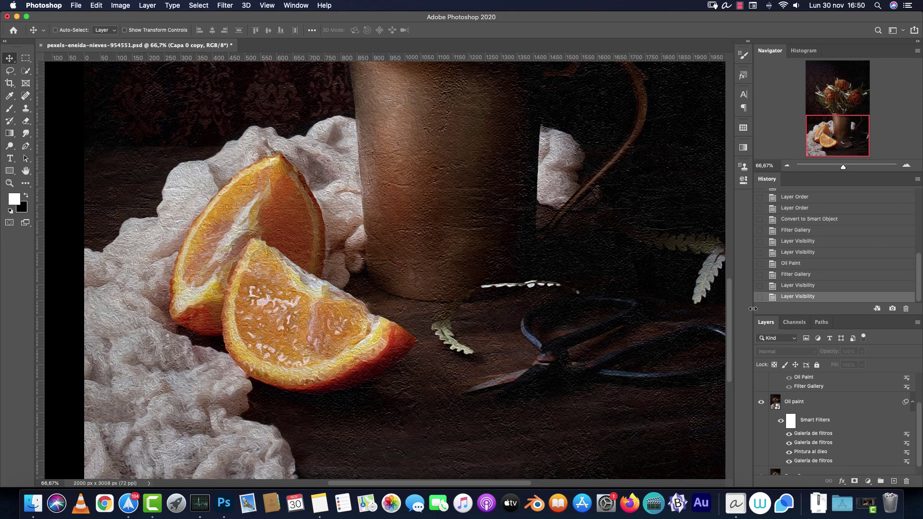
{"action": "left_click", "coordinate": [912, 402]}
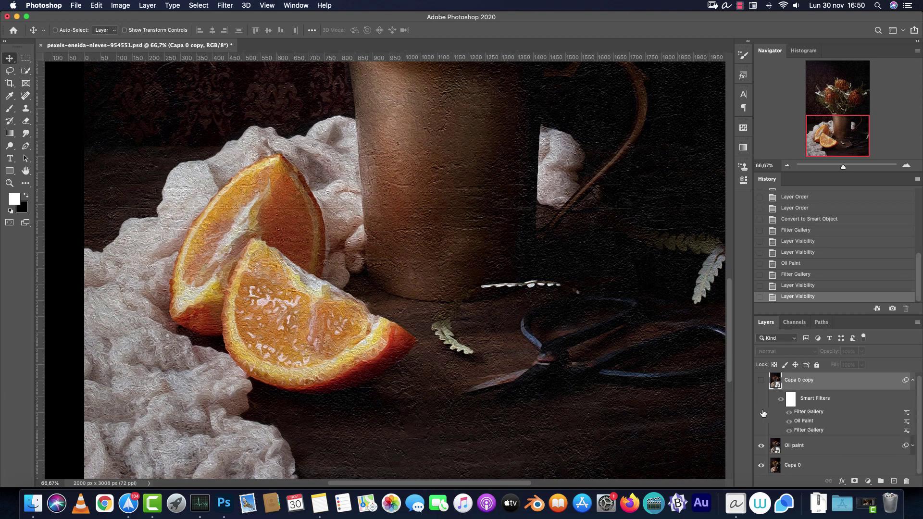
{"action": "left_click", "coordinate": [760, 445]}
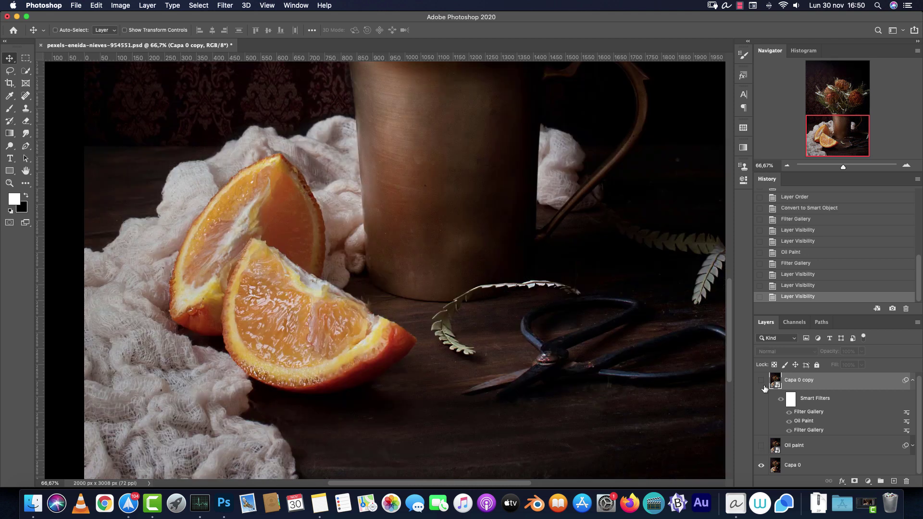
{"action": "left_click", "coordinate": [761, 380]}
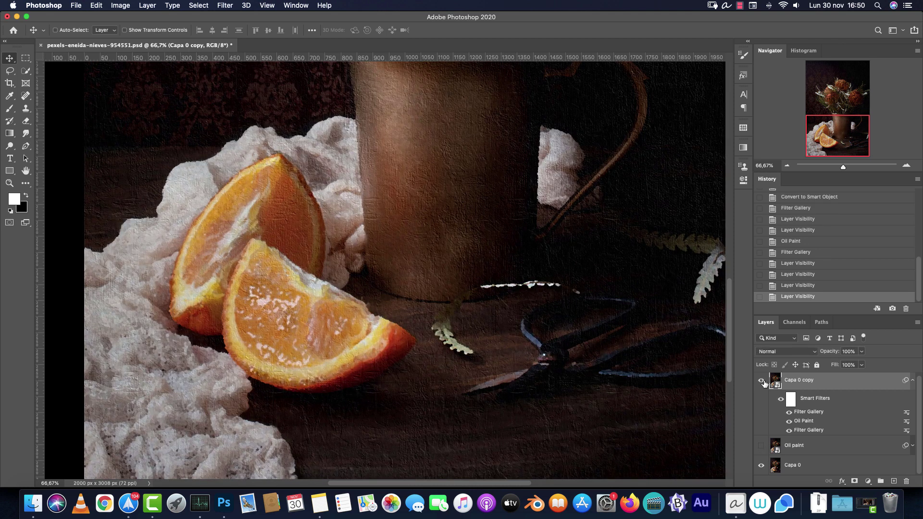
{"action": "left_click", "coordinate": [906, 165]}
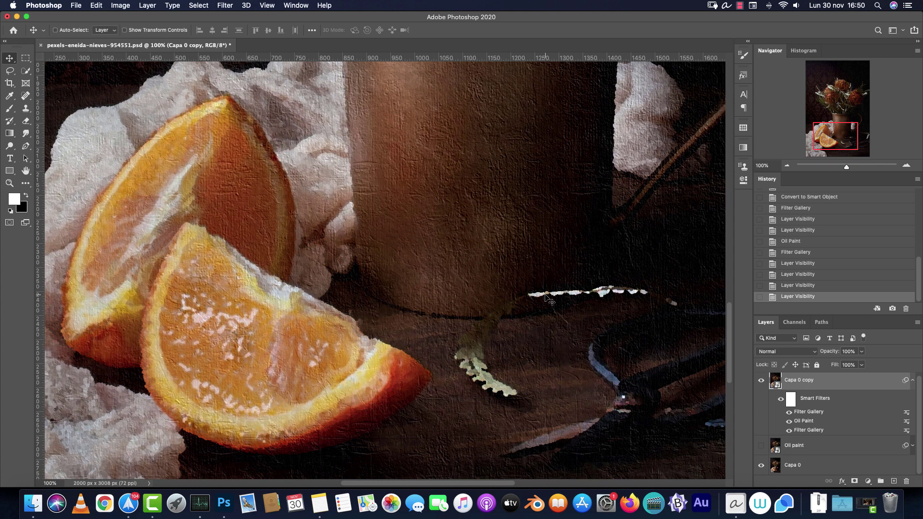
{"action": "left_click", "coordinate": [787, 166]}
{"action": "left_click_drag", "start_coordinate": [845, 136], "coordinate": [846, 98]}
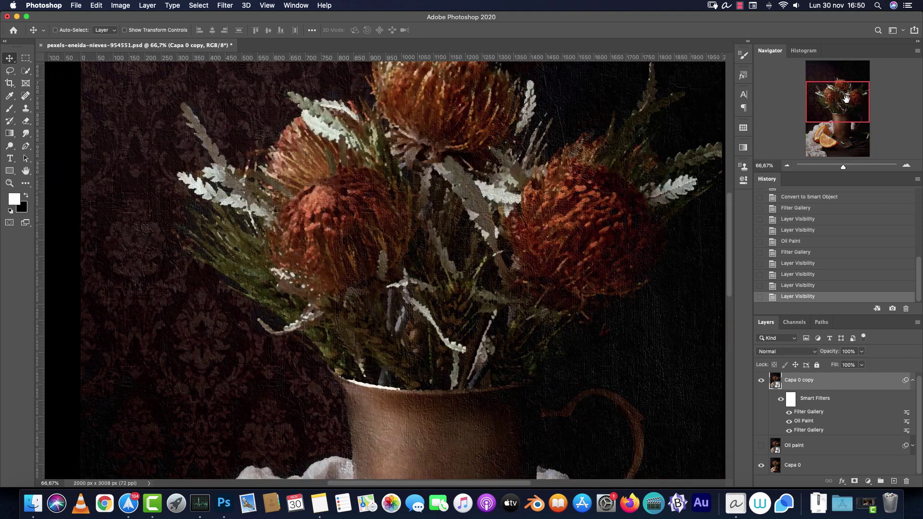